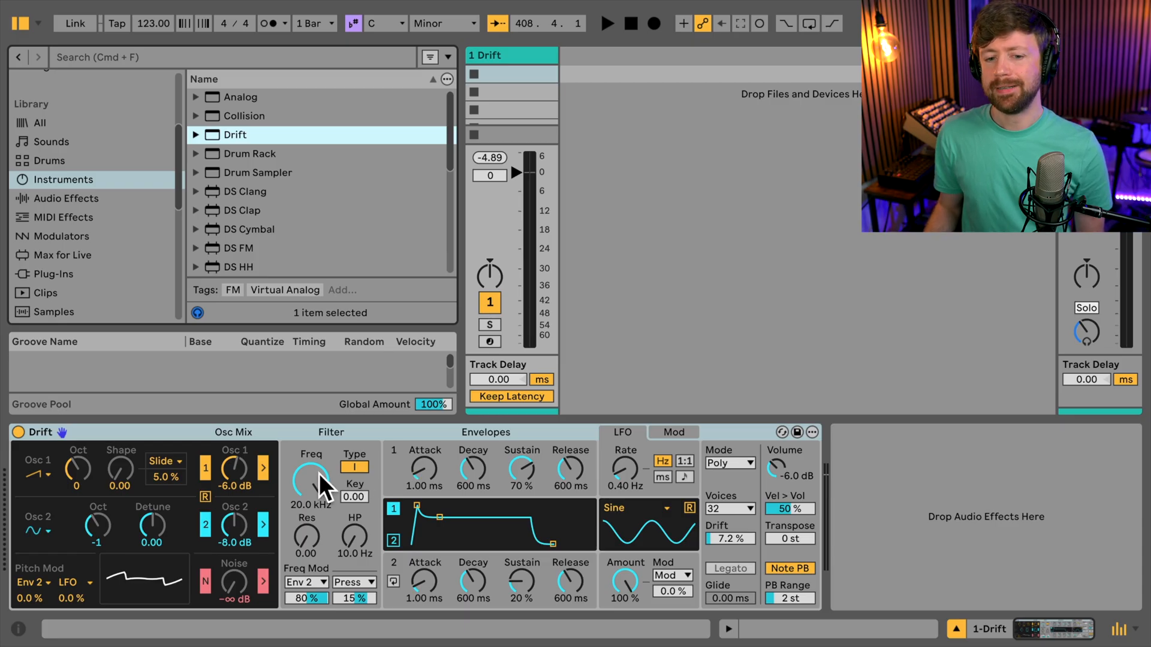
- Switch off Drift's oscillator 2 and create an empty MIDI clip in the Drift track's first slot
click(205, 525)
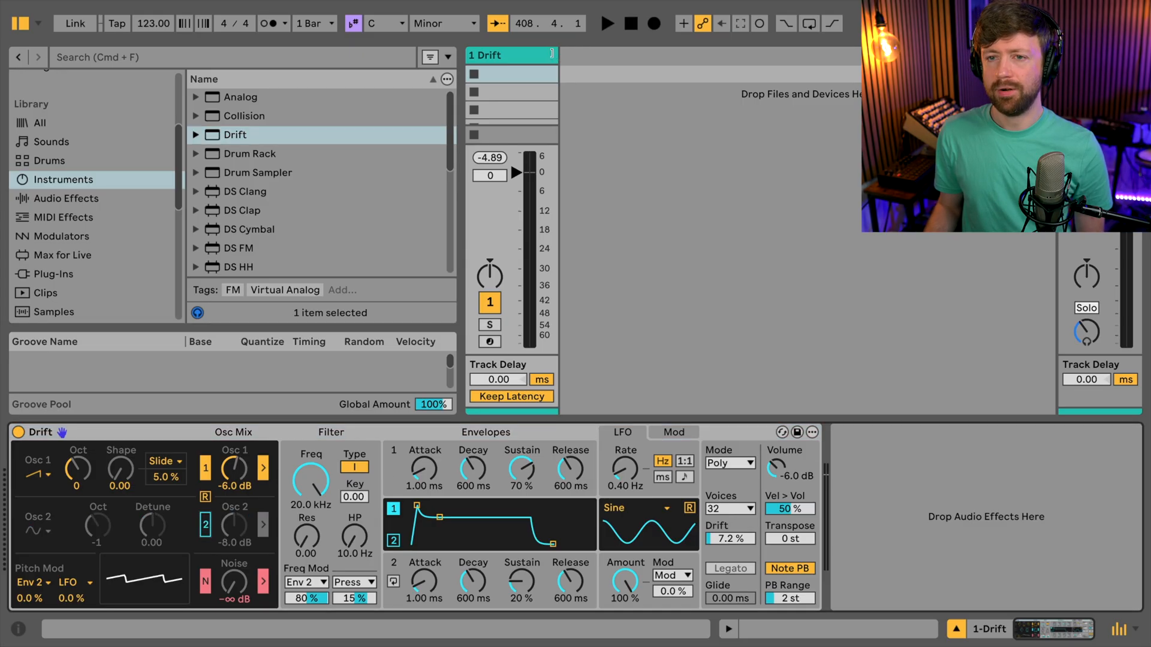
double_click(531, 75)
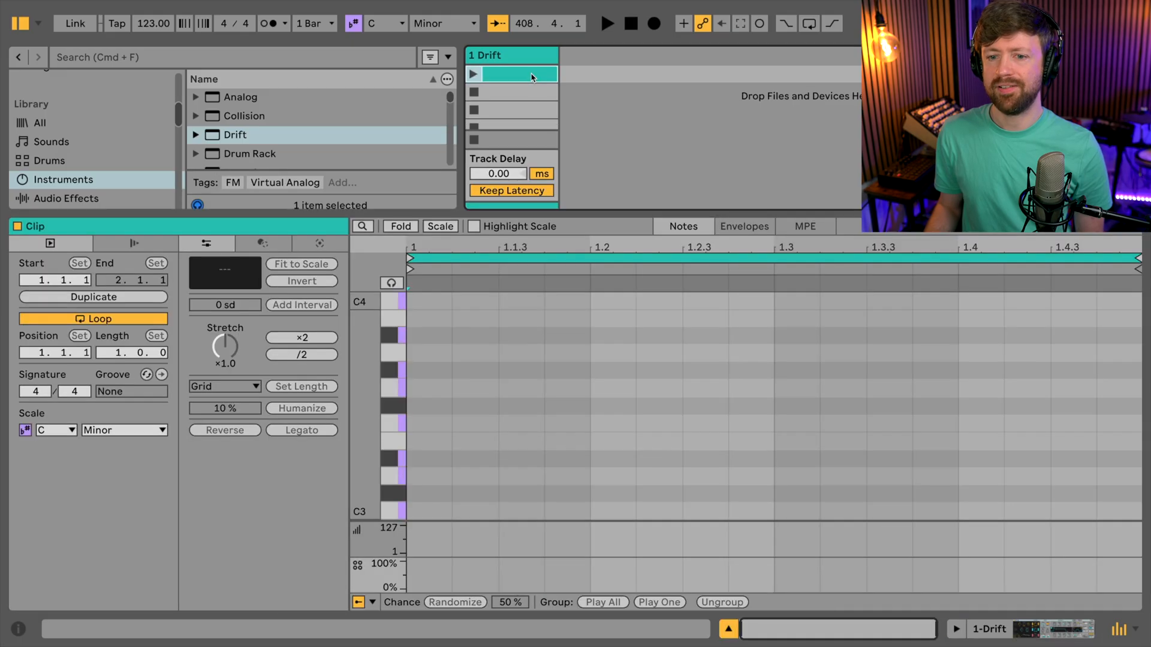
key(Delete)
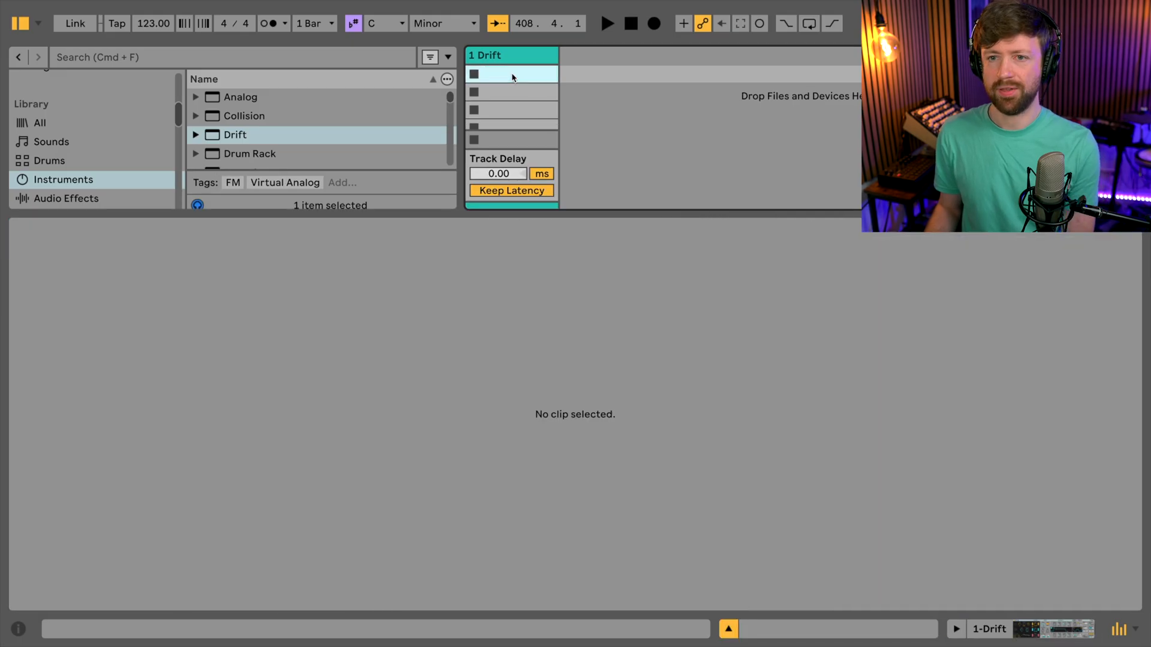
double_click(513, 75)
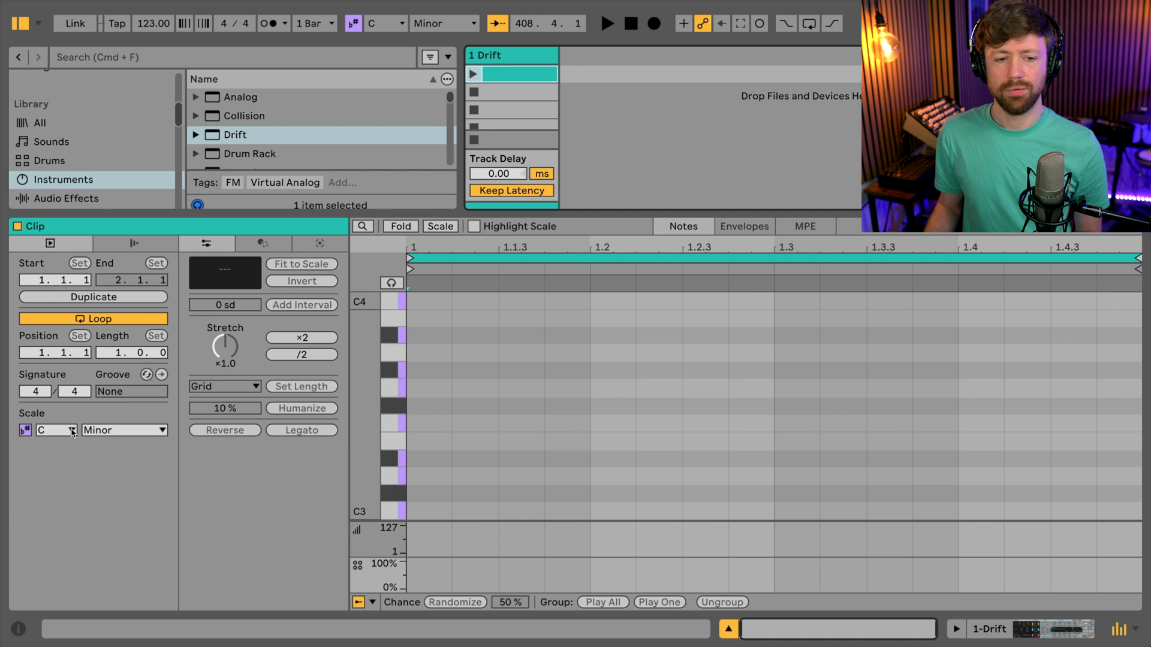
- Restrict the clip's note editor to the notes of the C Minor scale, keeping Minor as the scale
click(440, 226)
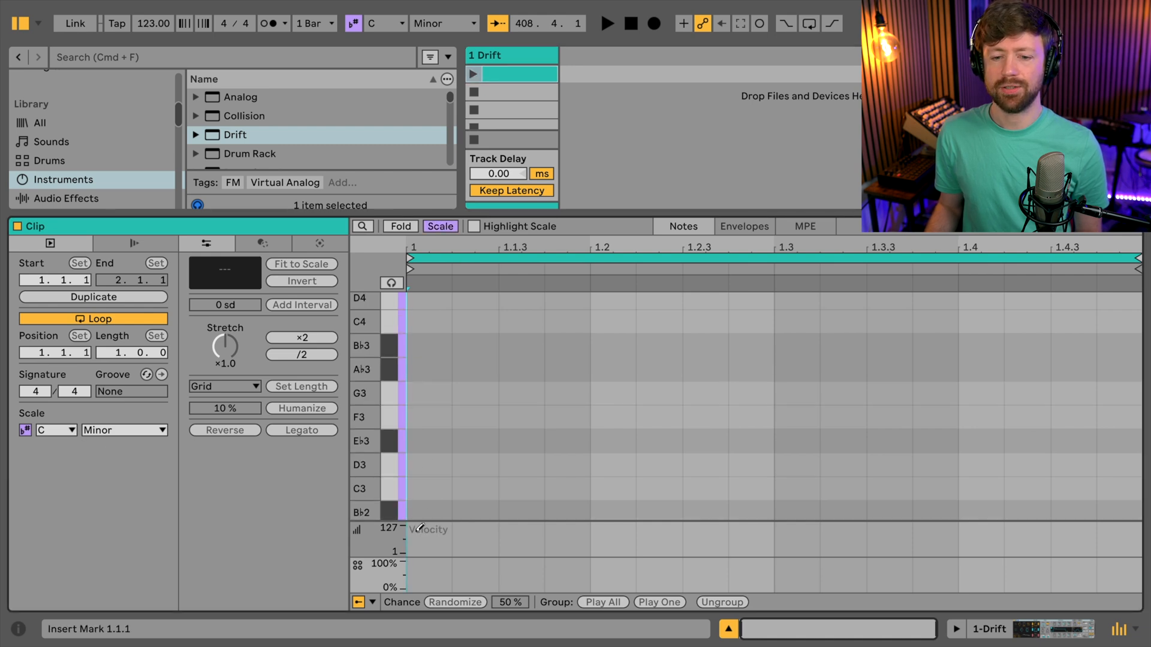
scroll(460, 450, up, 1)
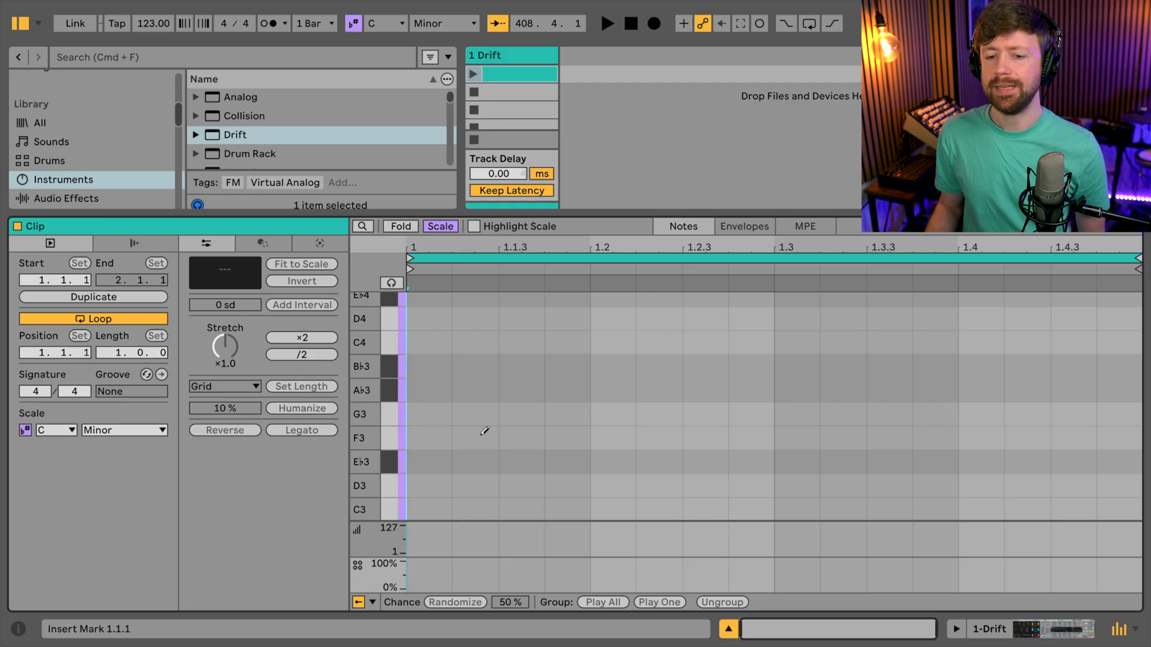
click(149, 431)
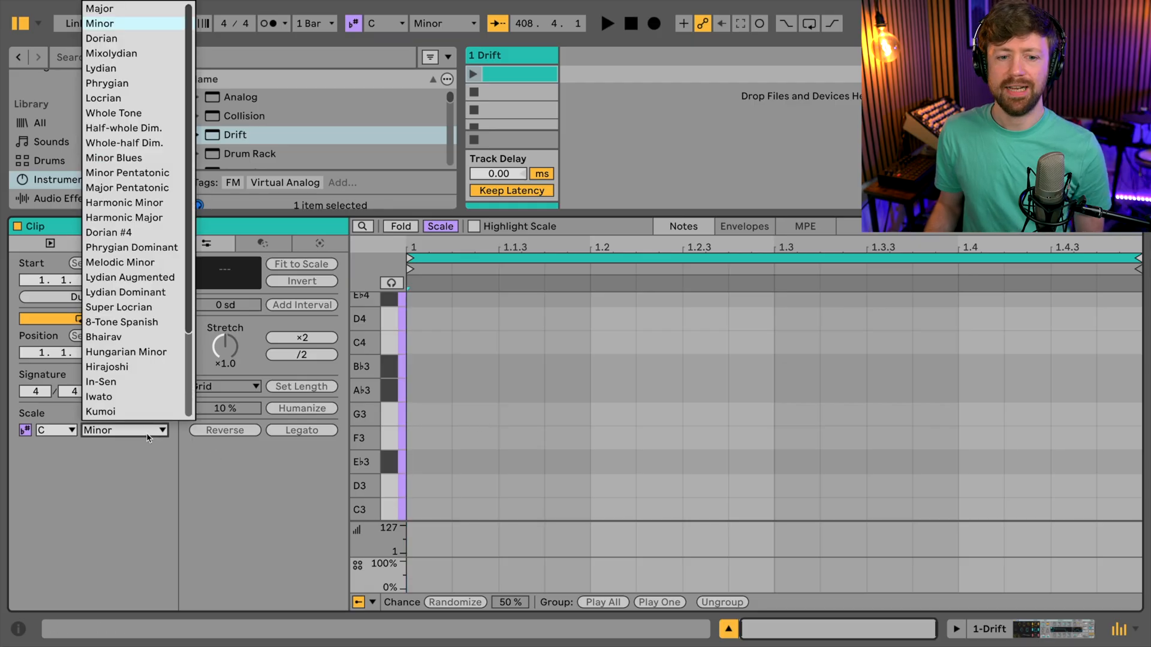
click(139, 456)
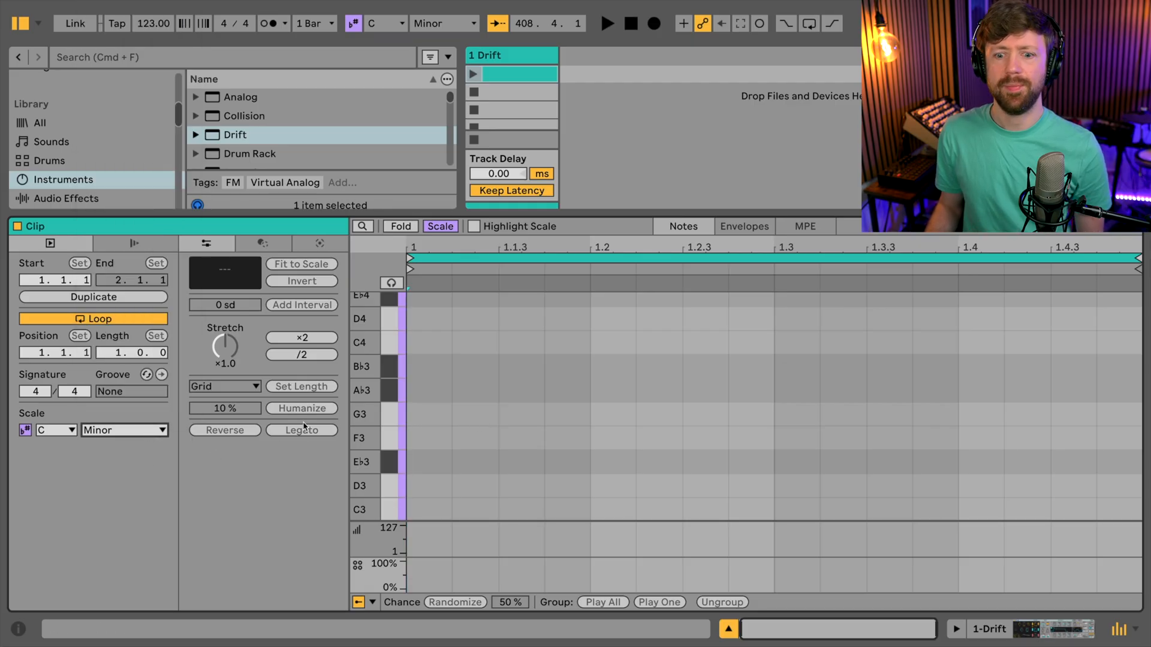
- Draw sixteenth notes C3 at 1.1.1, E♭3 at 1.2.3 and G3 at 1.4.3, and launch the clip
click(432, 507)
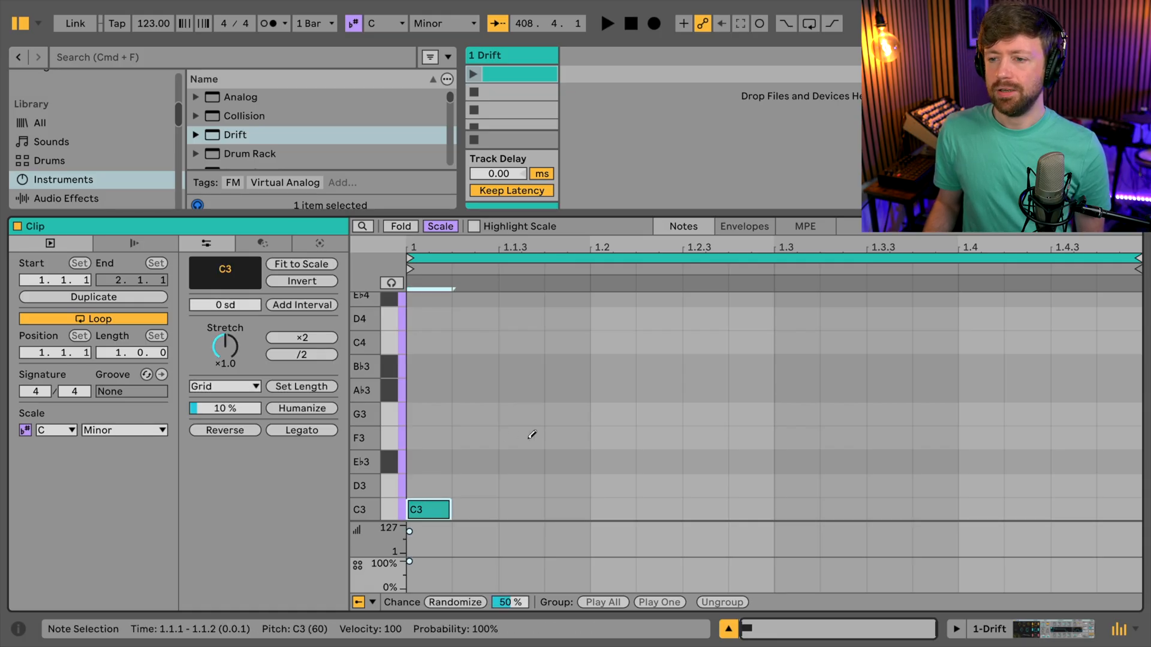
click(696, 439)
click(699, 432)
click(703, 457)
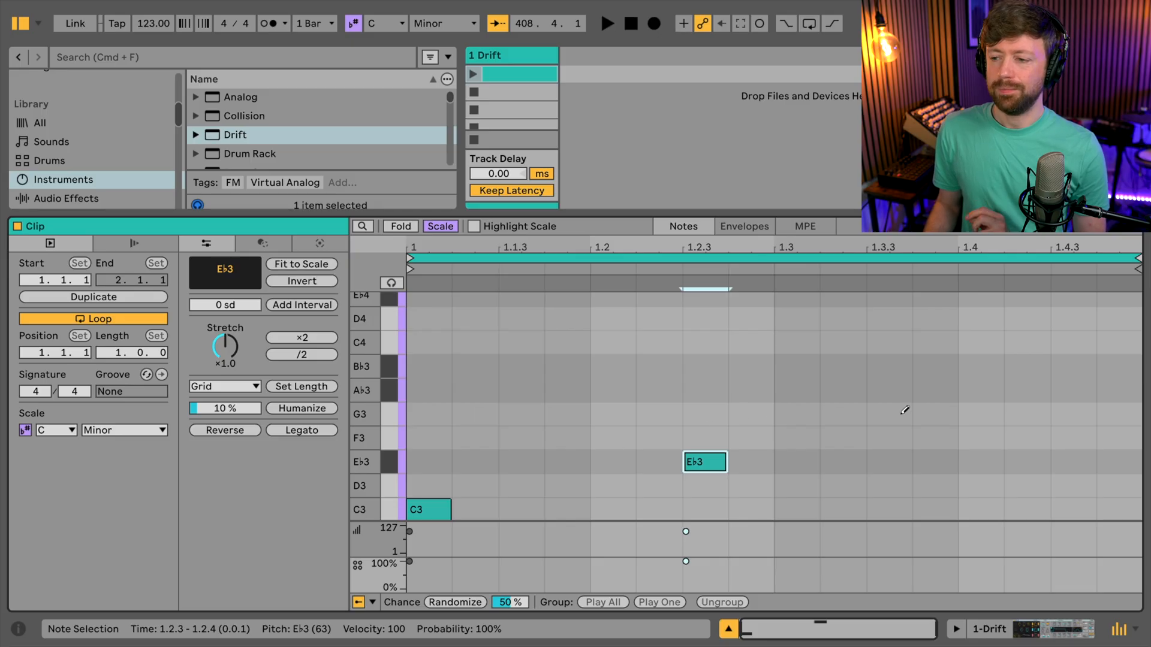
click(1080, 424)
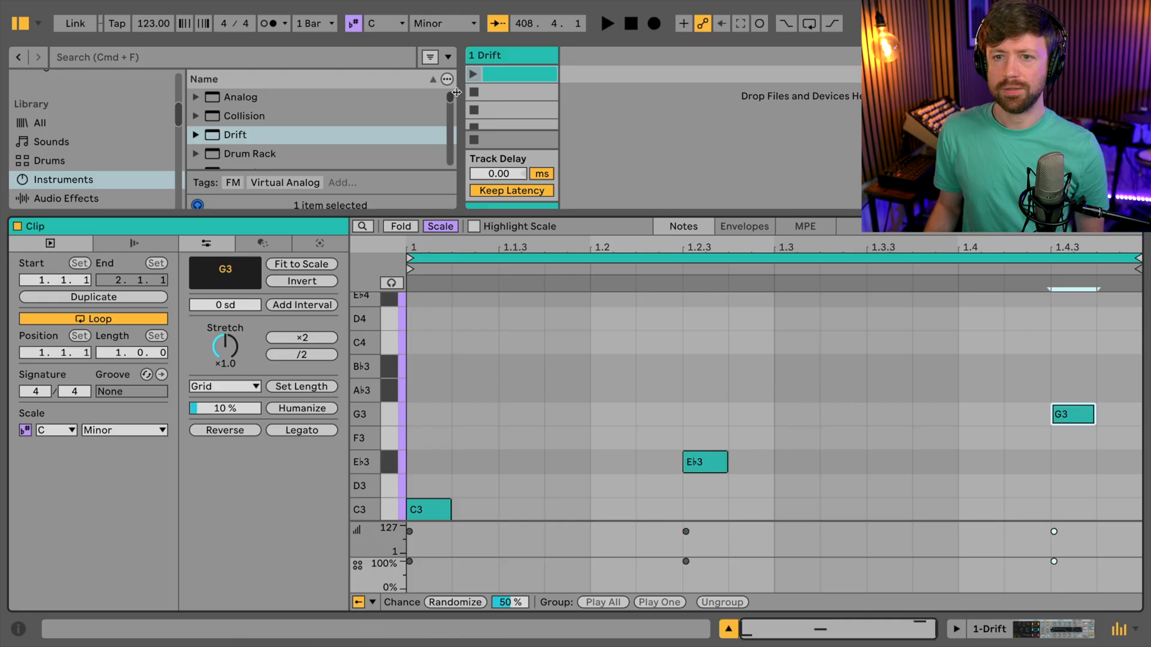
click(473, 74)
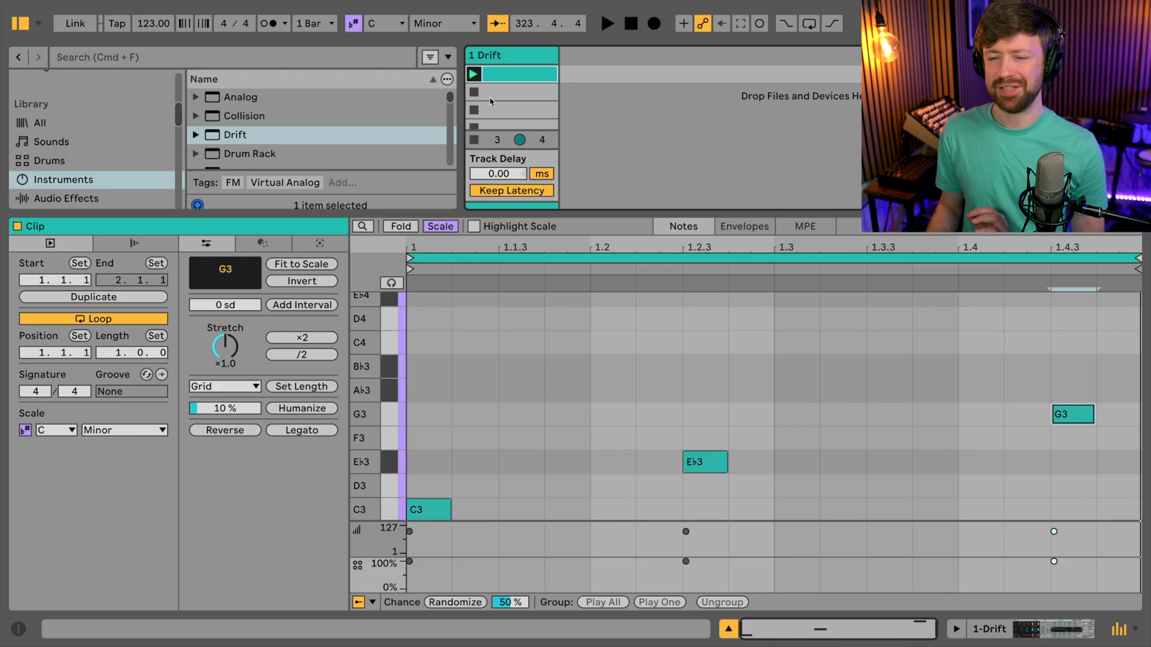
- Lower Drift's filter frequency to 83.2 Hz and audition the clip
click(519, 55)
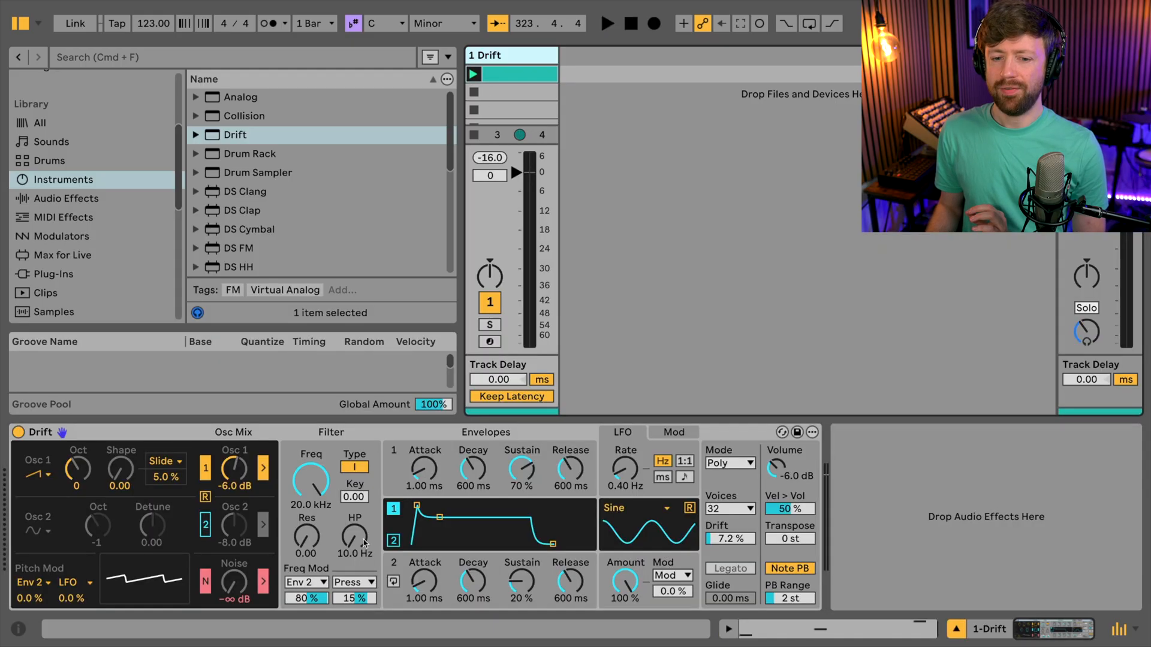
drag(318, 490, 319, 577)
key(space)
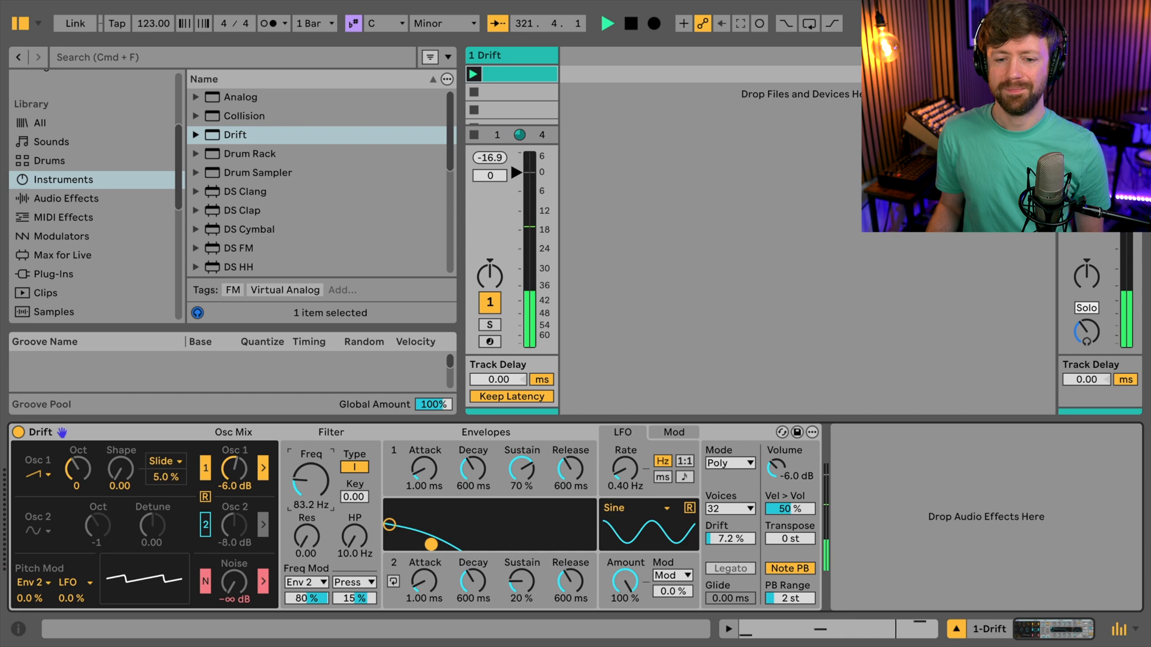
key(space)
- Set envelope 1 to 6.05 ms attack and 2.20 s release, and envelope 2 to 1.88 s decay and 2.38 s release, during playback
drag(570, 470, 570, 454)
drag(566, 584, 567, 563)
key(space)
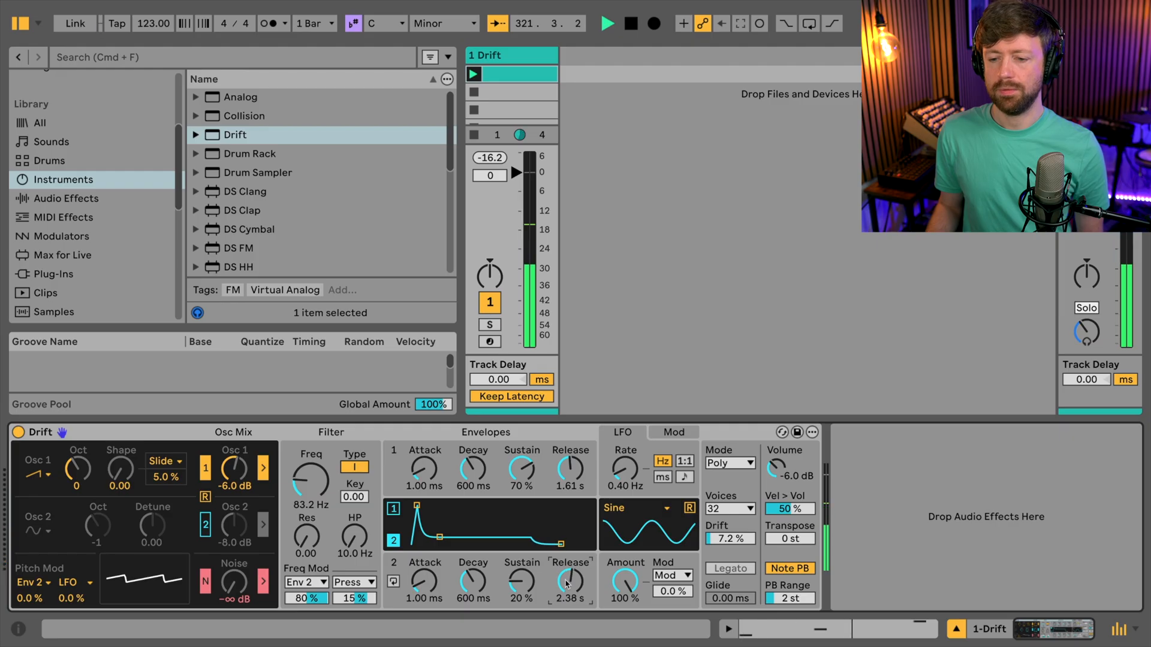
drag(570, 471, 570, 462)
drag(473, 593, 474, 570)
drag(424, 469, 424, 461)
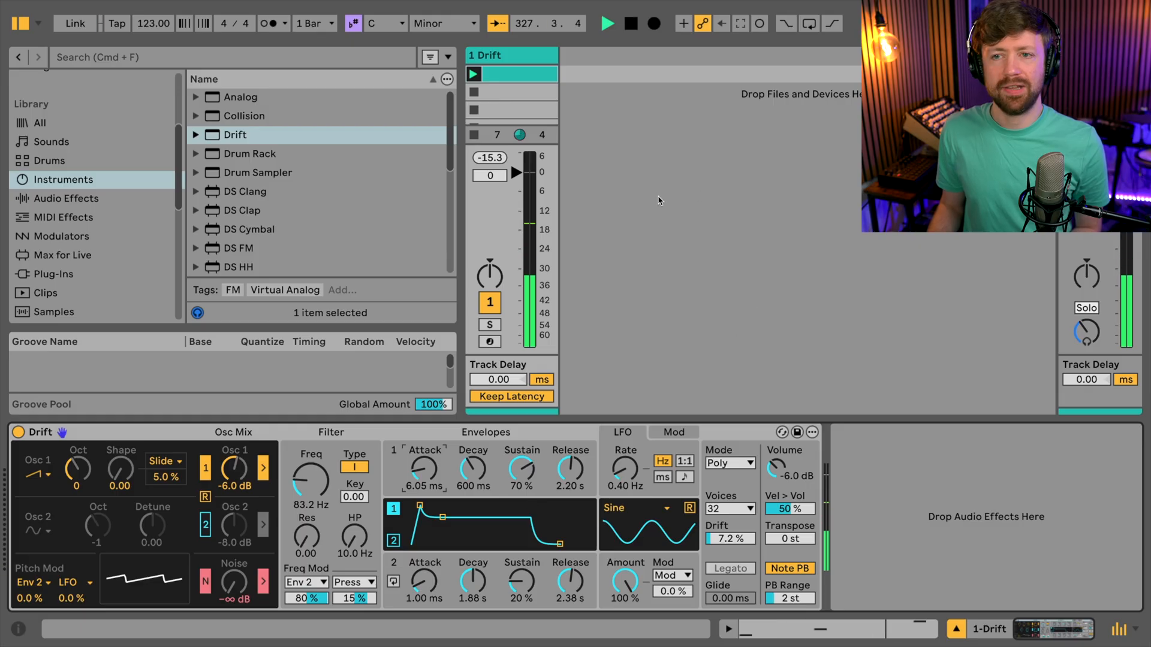
key(space)
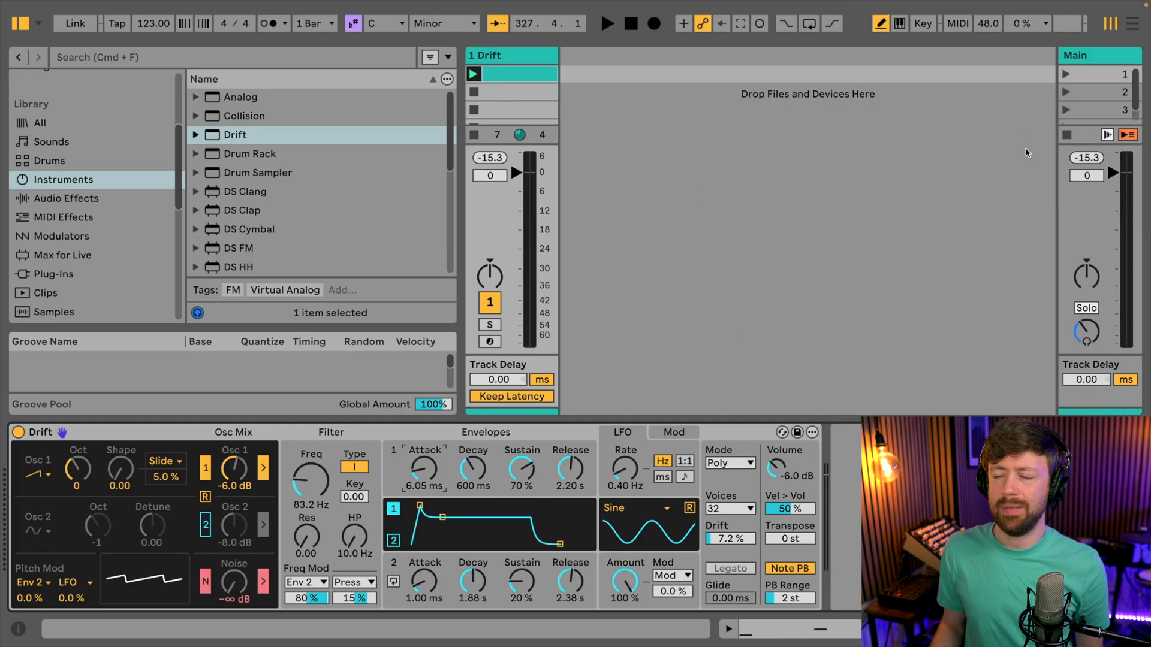
- Insert a return track and load the Reverb preset Warm Reverb Long onto it
right_click(988, 77)
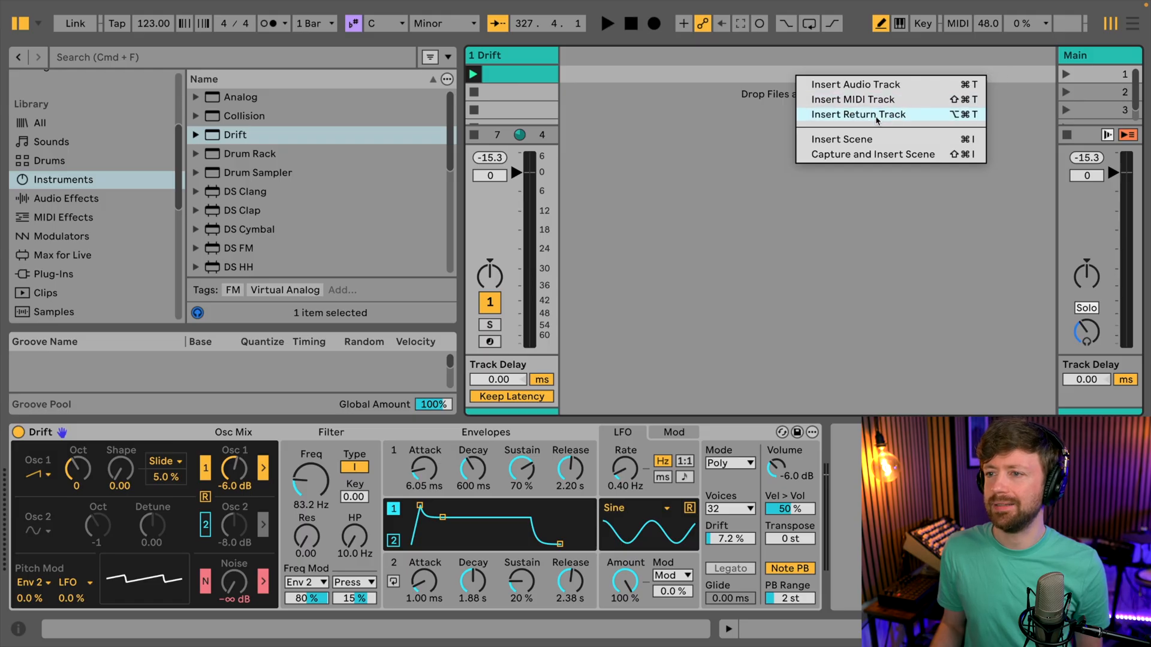
click(872, 115)
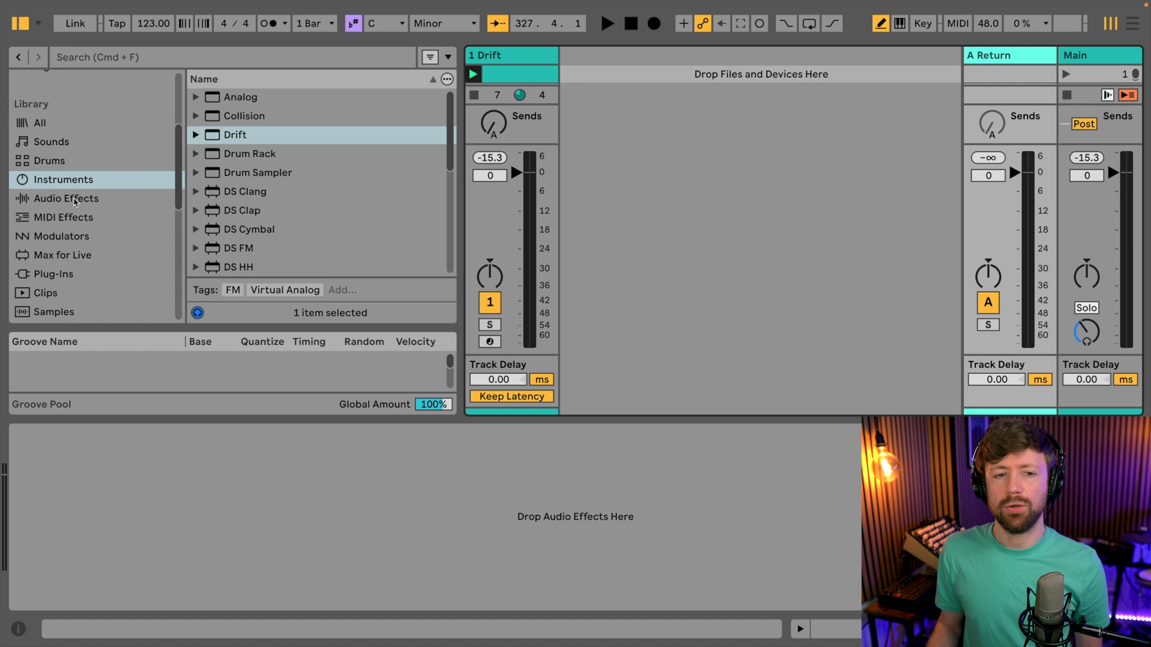
click(79, 202)
scroll(238, 167, down, 10)
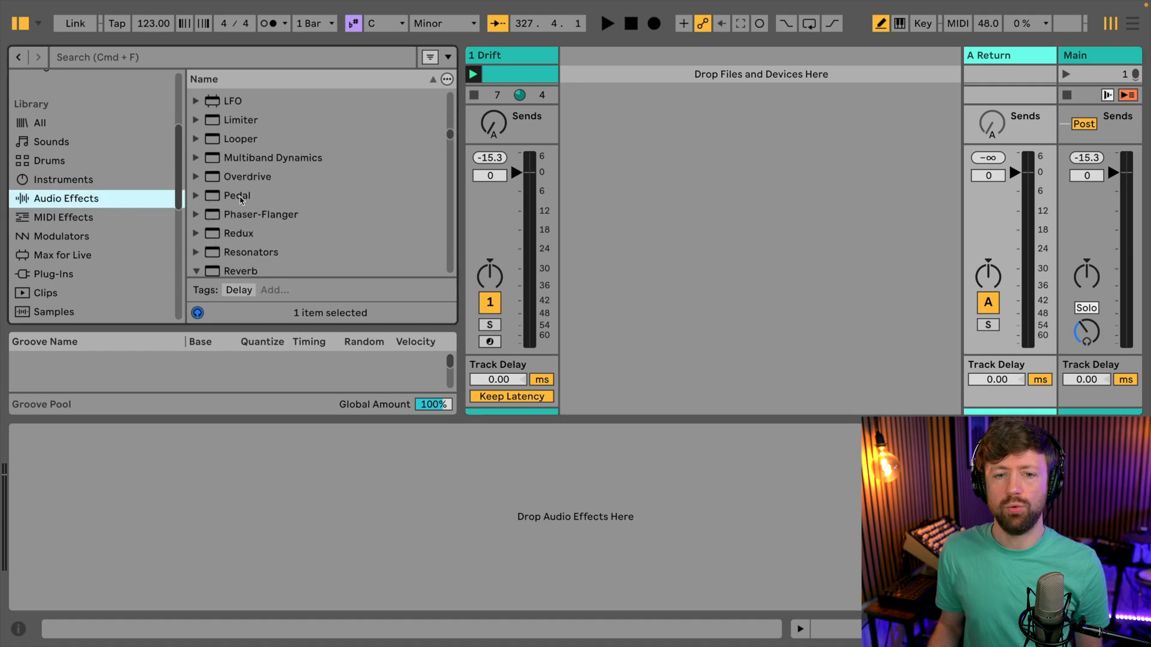
click(232, 211)
click(228, 213)
scroll(264, 210, down, 15)
scroll(295, 210, down, 15)
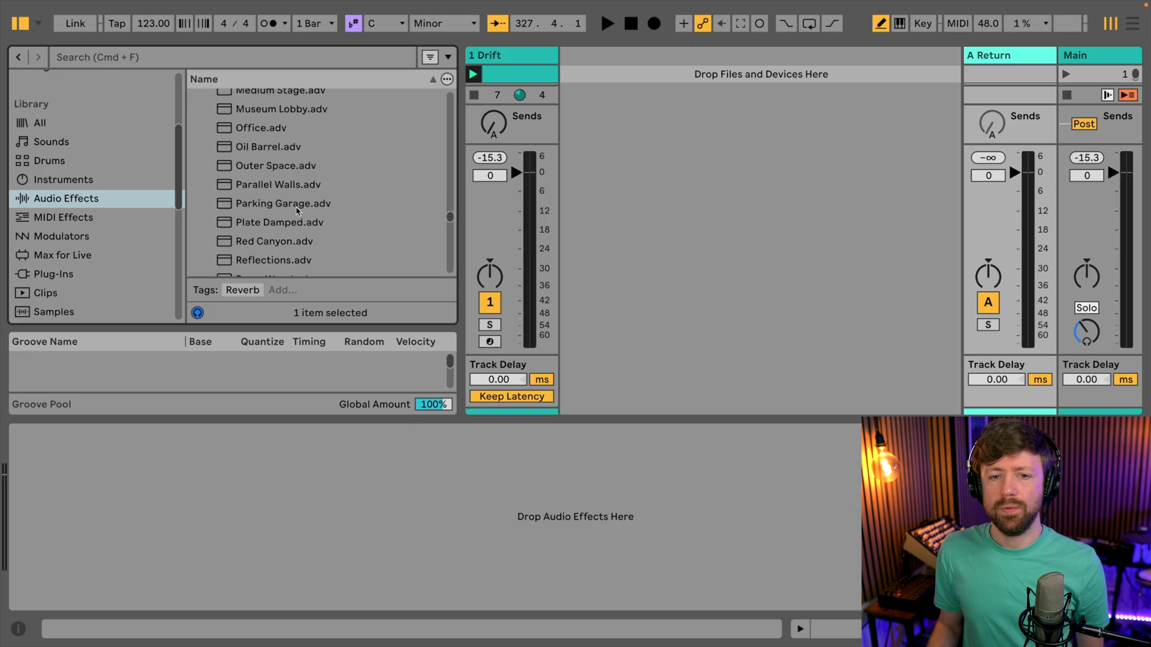
scroll(293, 217, down, 8)
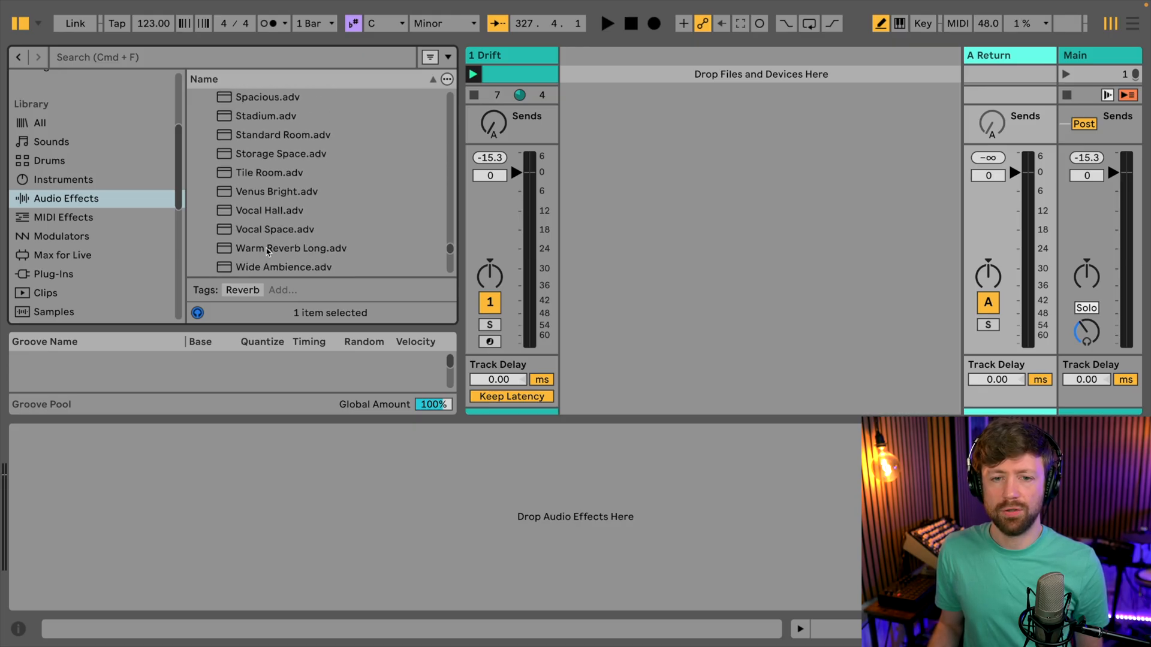
double_click(264, 249)
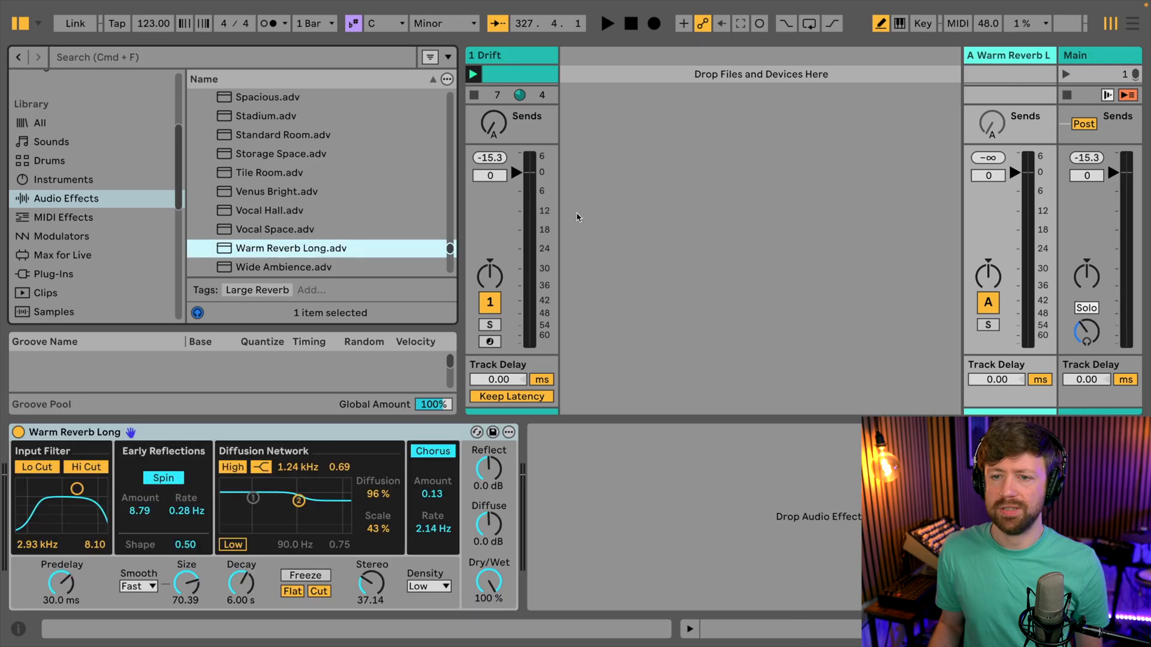
- Raise the Drift track's send A to feed the reverb return while the clip plays
click(492, 124)
key(space)
drag(493, 125, 493, 114)
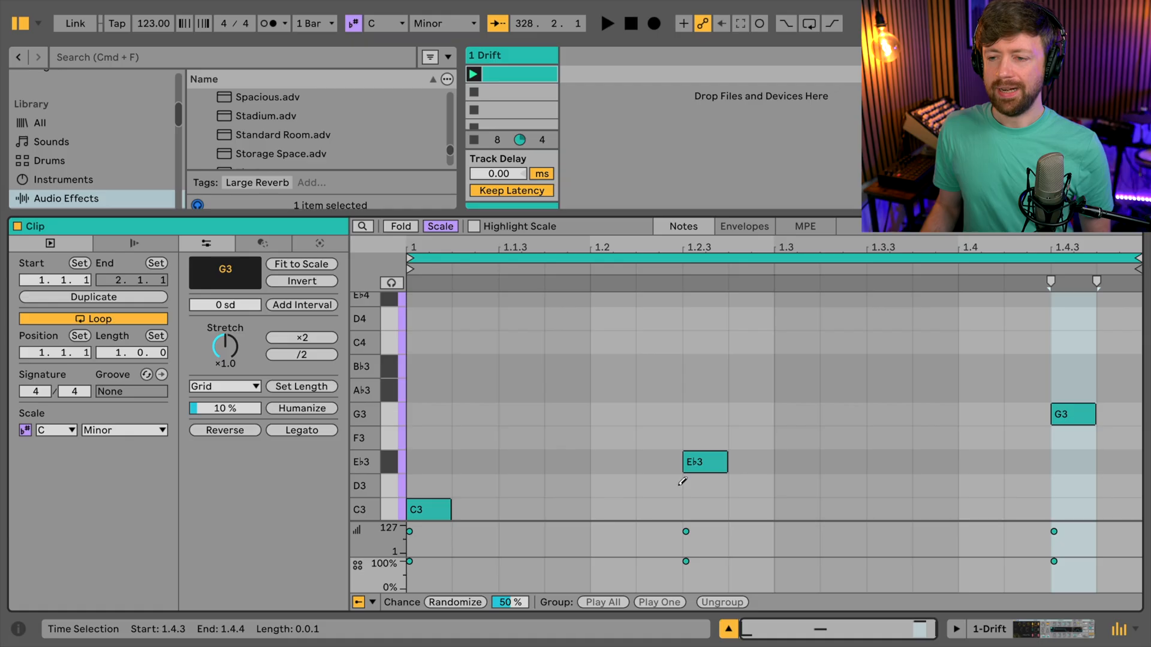
- Duplicate the clip's loop and notes three times to extend the pattern to 8 bars
click(132, 298)
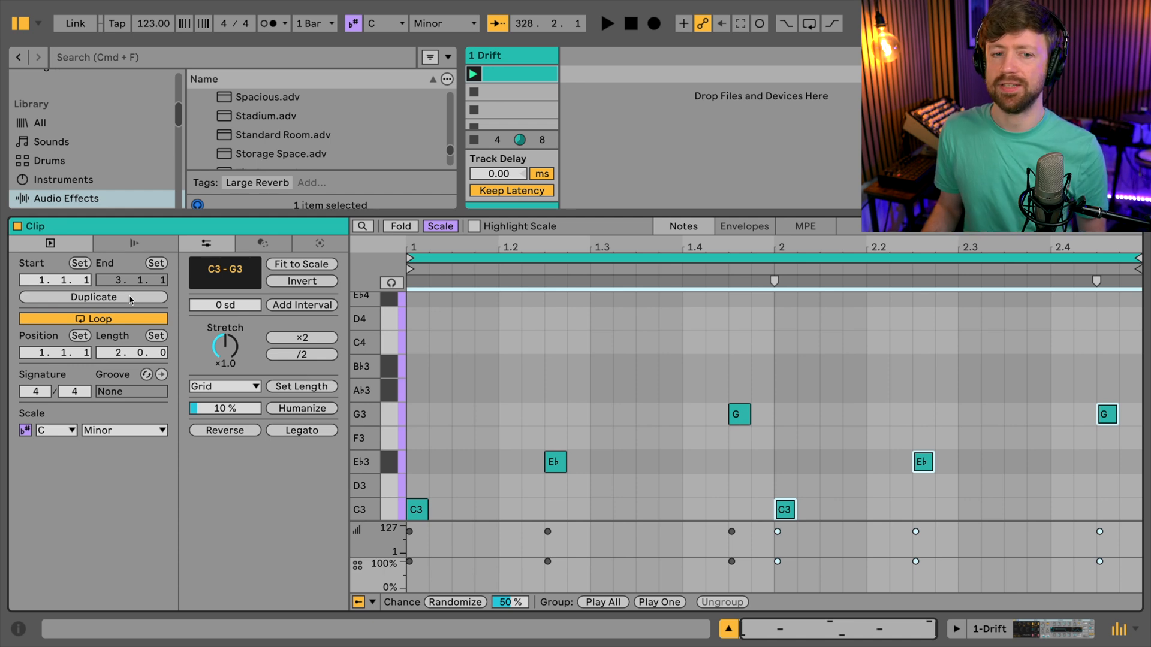
click(132, 298)
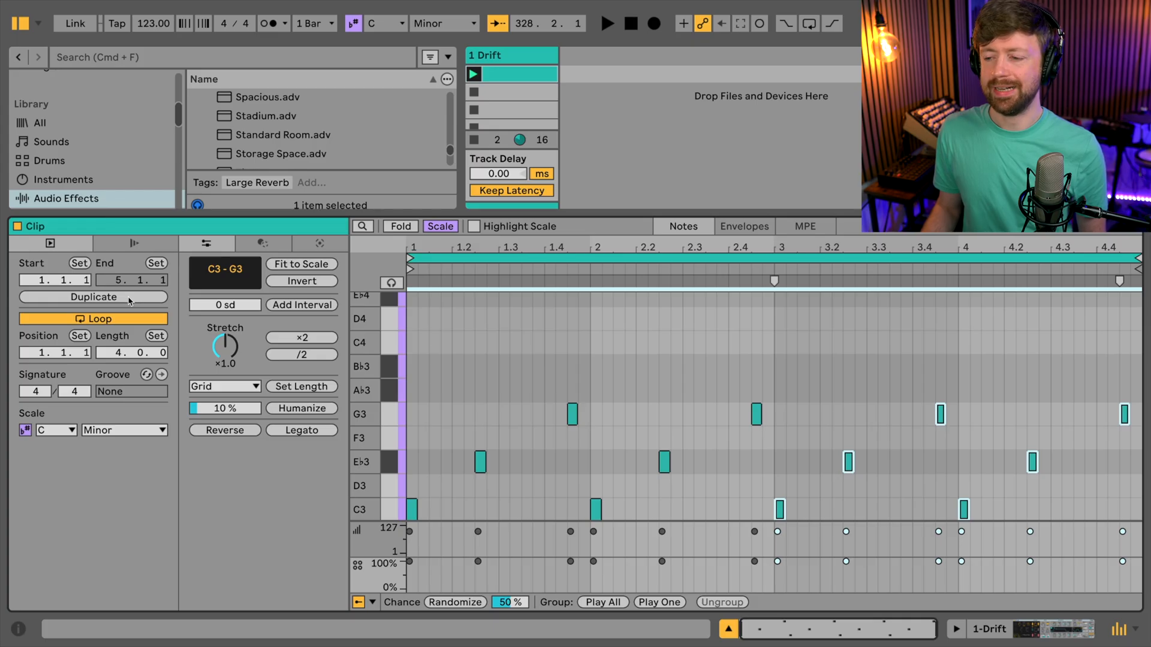
click(130, 298)
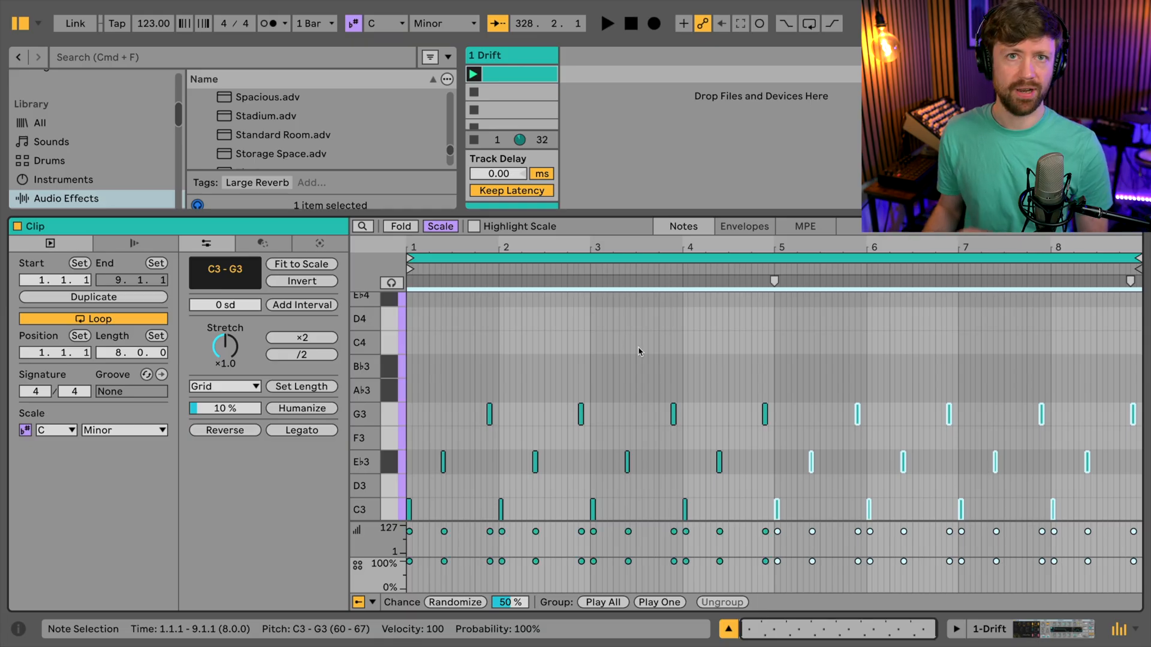
- Move the four C3 notes in bars 5 to 8 down to B♭2 and audition the pattern
click(770, 505)
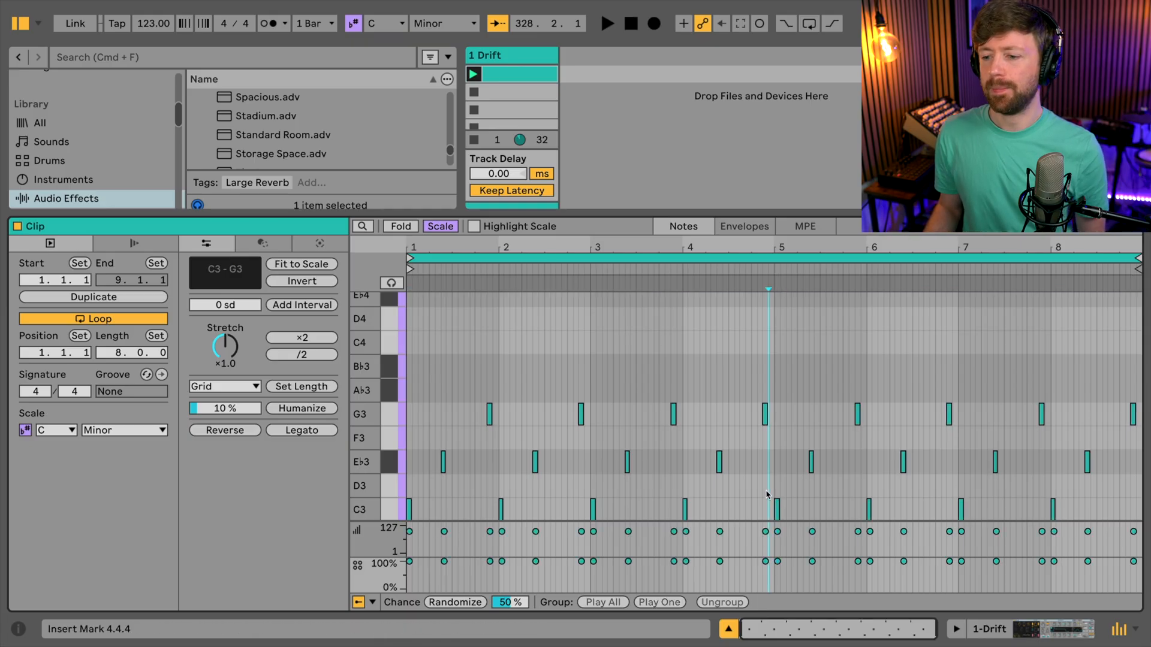
scroll(758, 492, down, 1)
scroll(756, 489, down, 1)
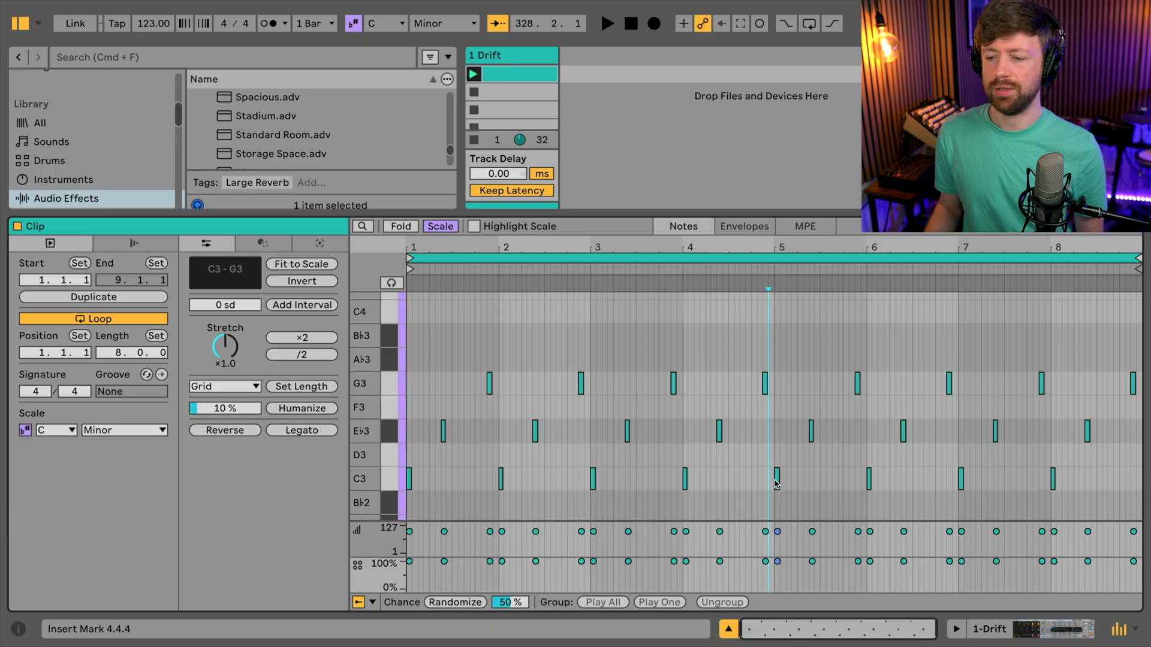
drag(758, 481, 1077, 491)
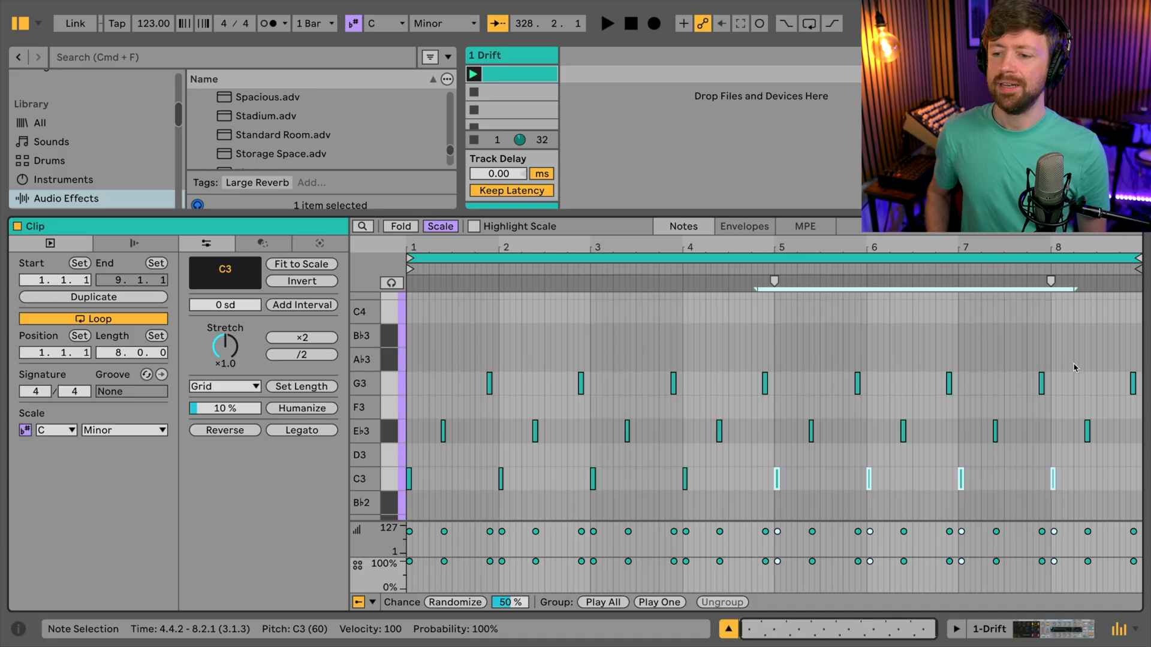
key(Down)
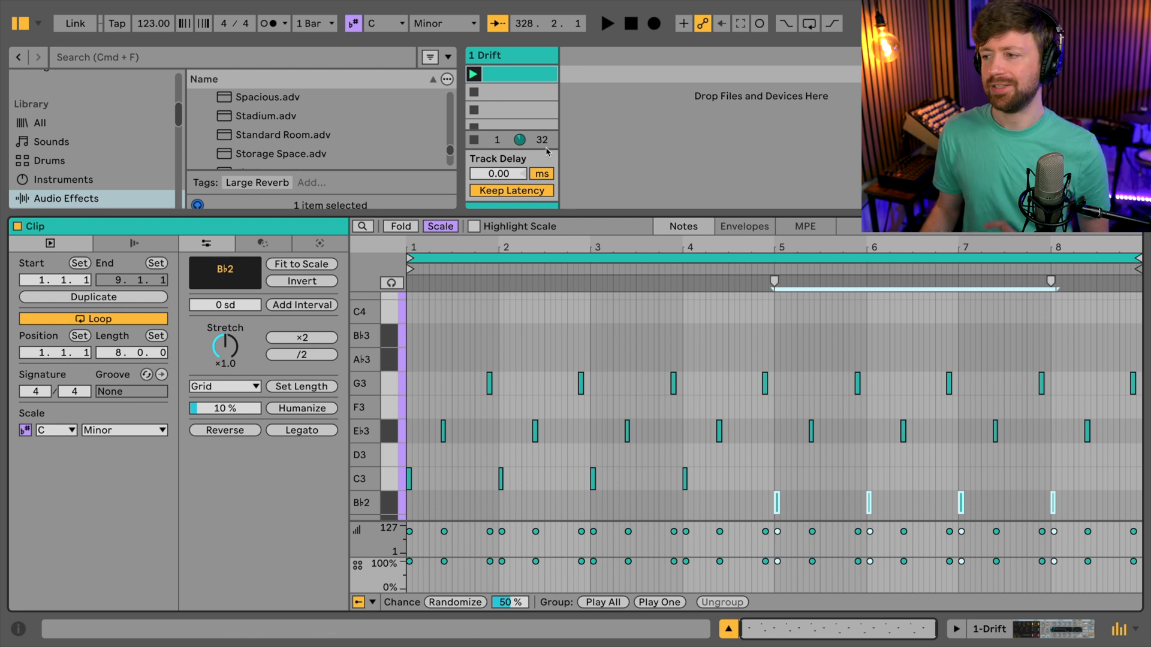
key(space)
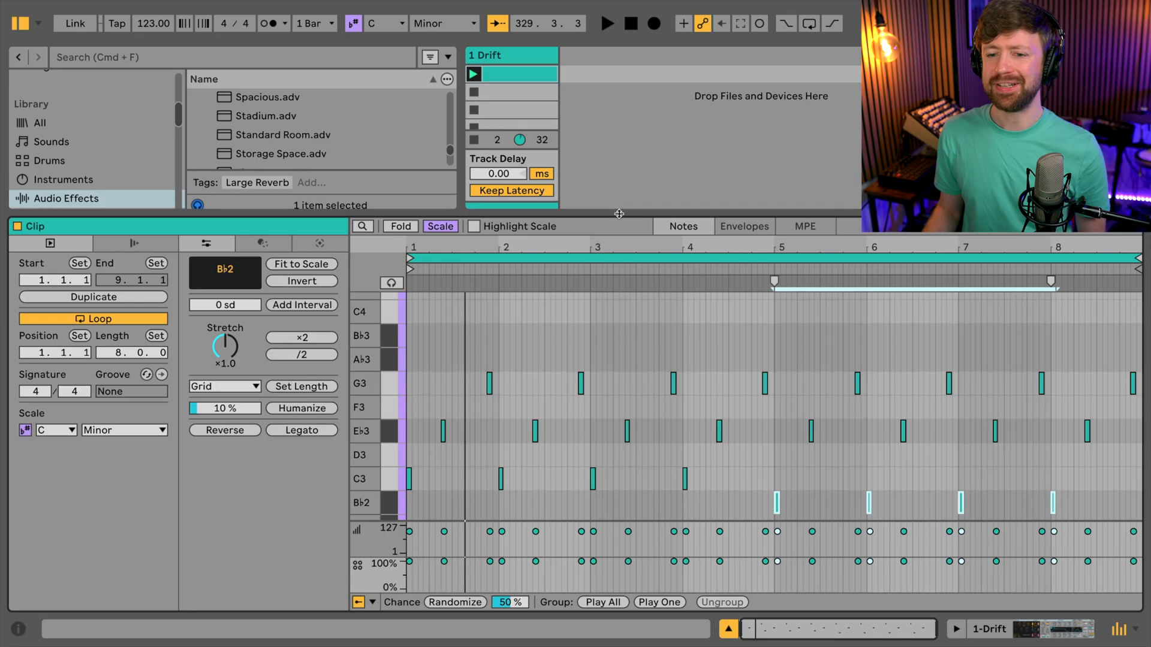
- Draw a sixteenth A♭3 note at 1.4.1 in the clip and start playback
key(b)
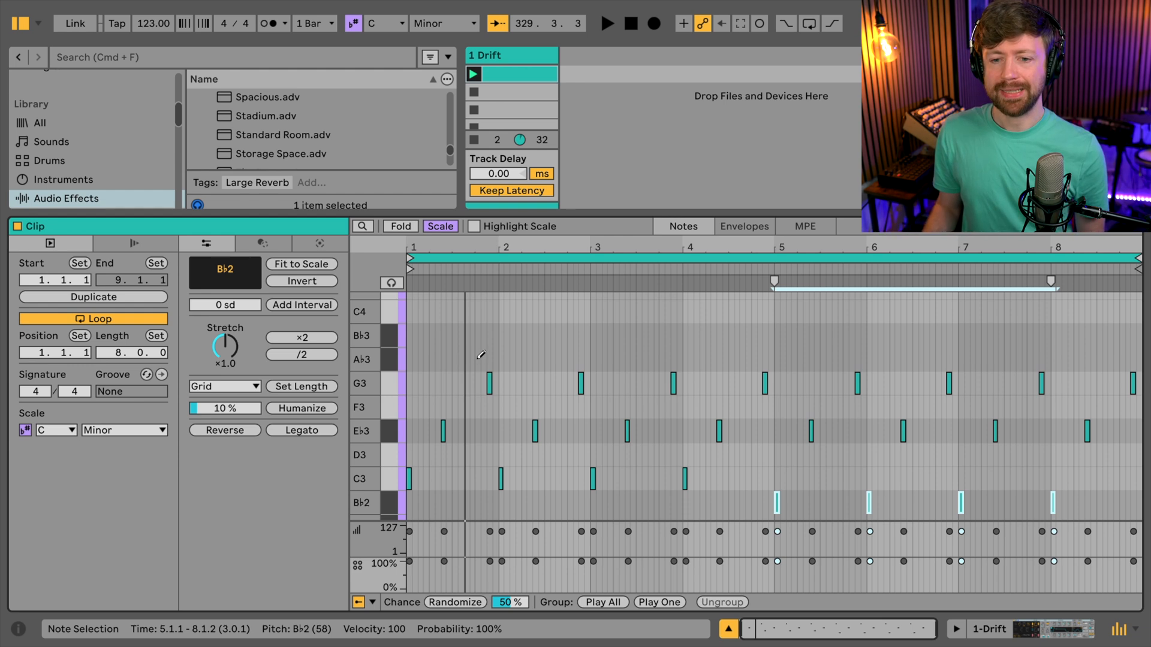
click(479, 359)
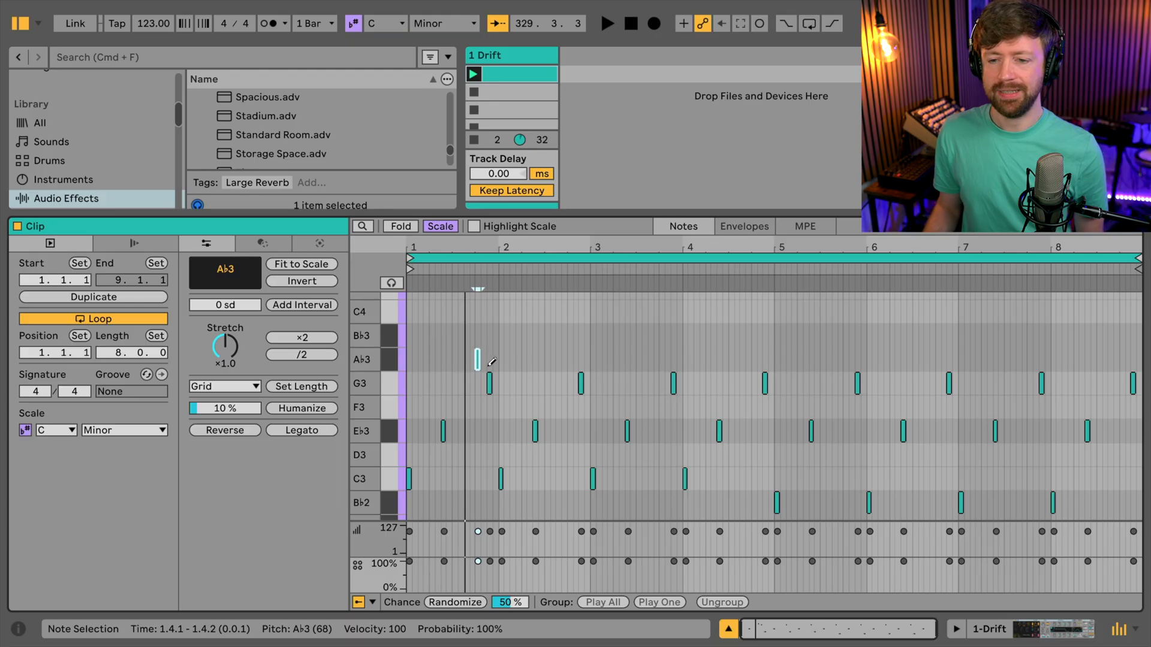
key(space)
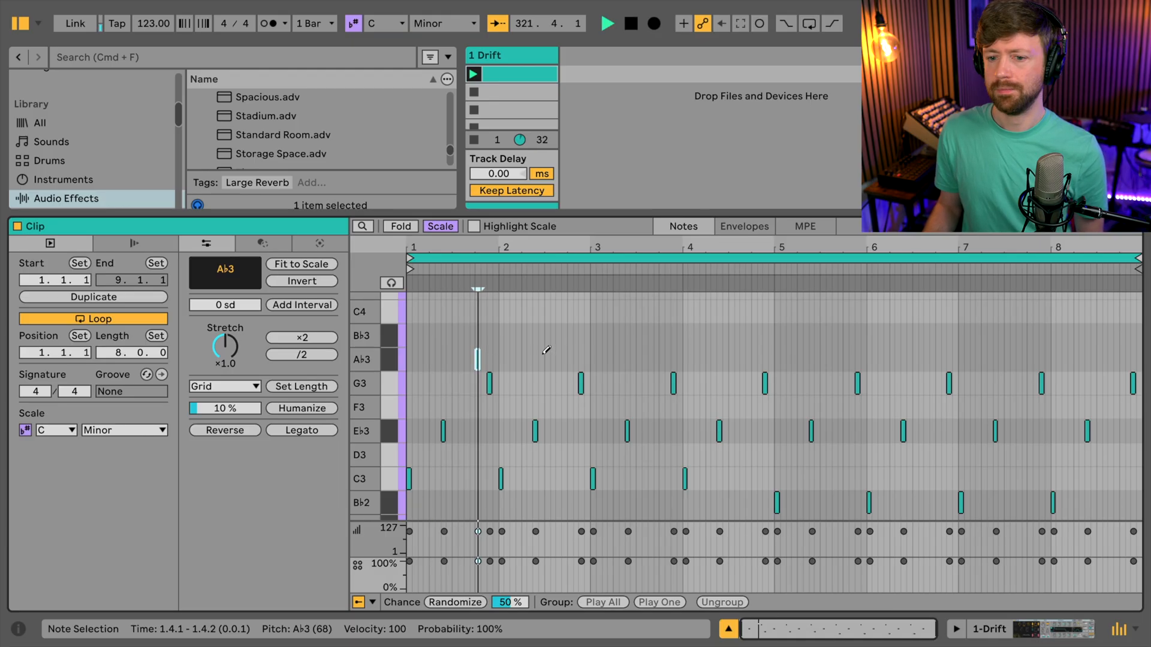
- Stop playback and add a sixteenth A♭3 note on beat 4 of each remaining bar up to 8.4.1
key(space)
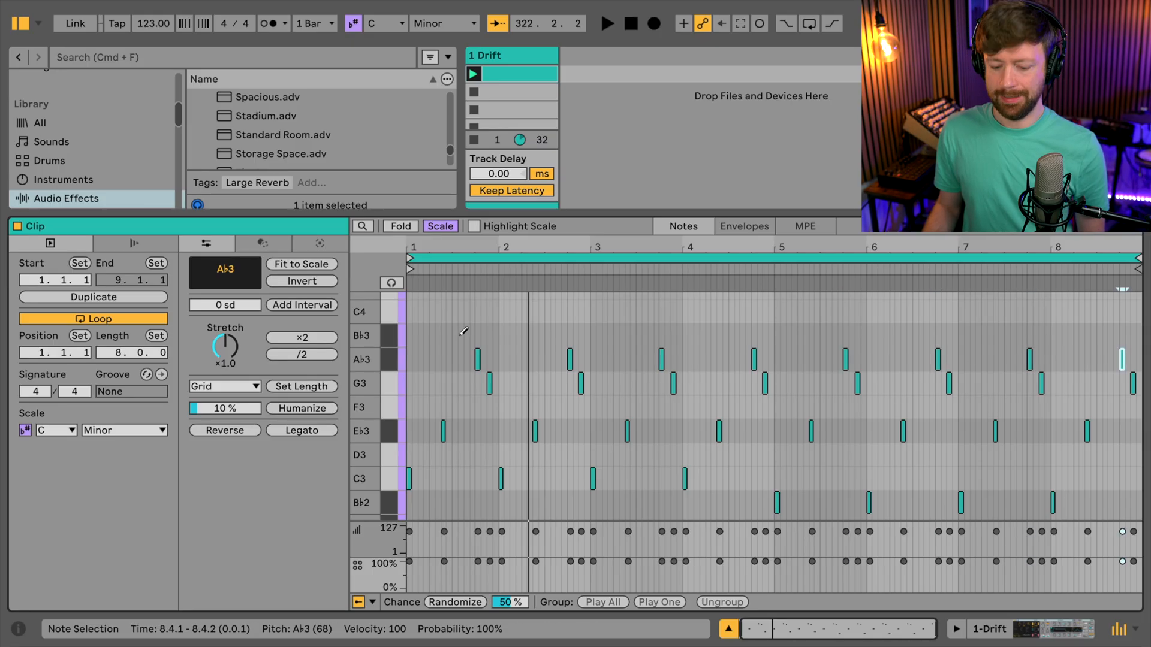
drag(459, 340, 1127, 361)
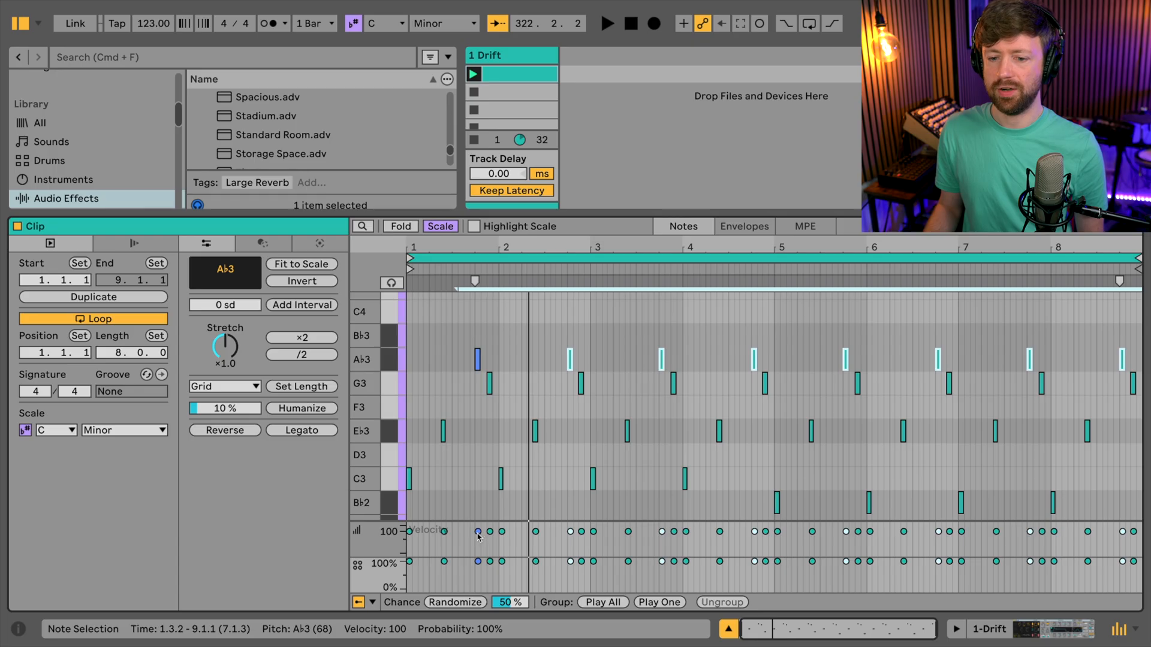
click(446, 455)
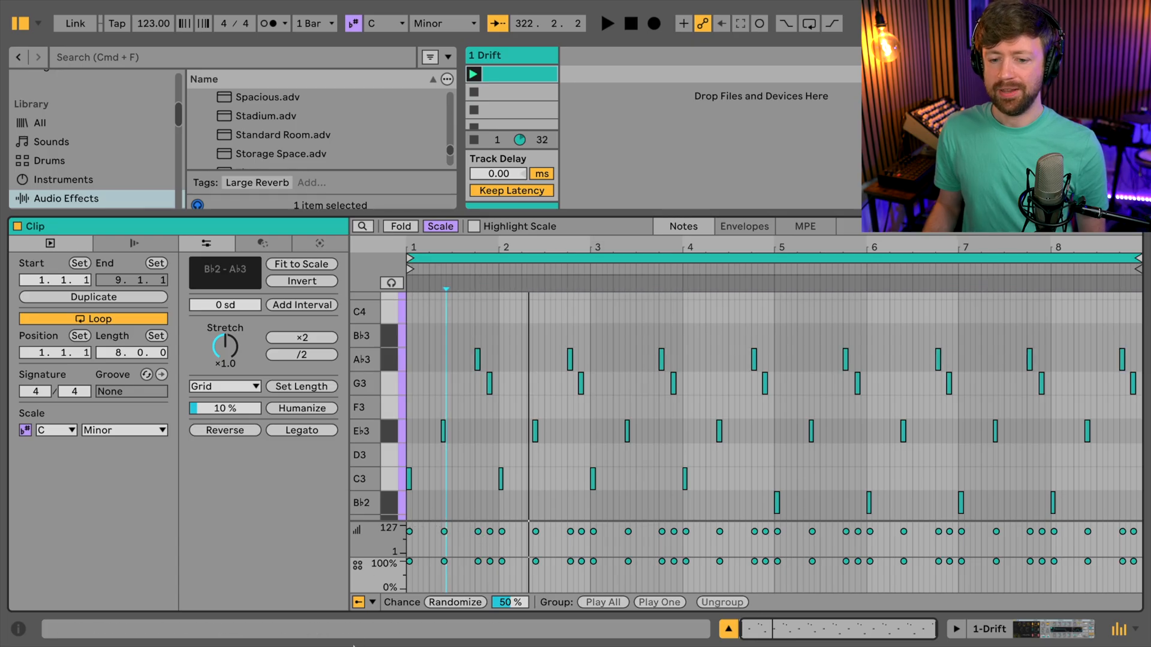
- Show the Chance lane below the notes and enlarge it for finer probability editing
click(370, 604)
click(399, 584)
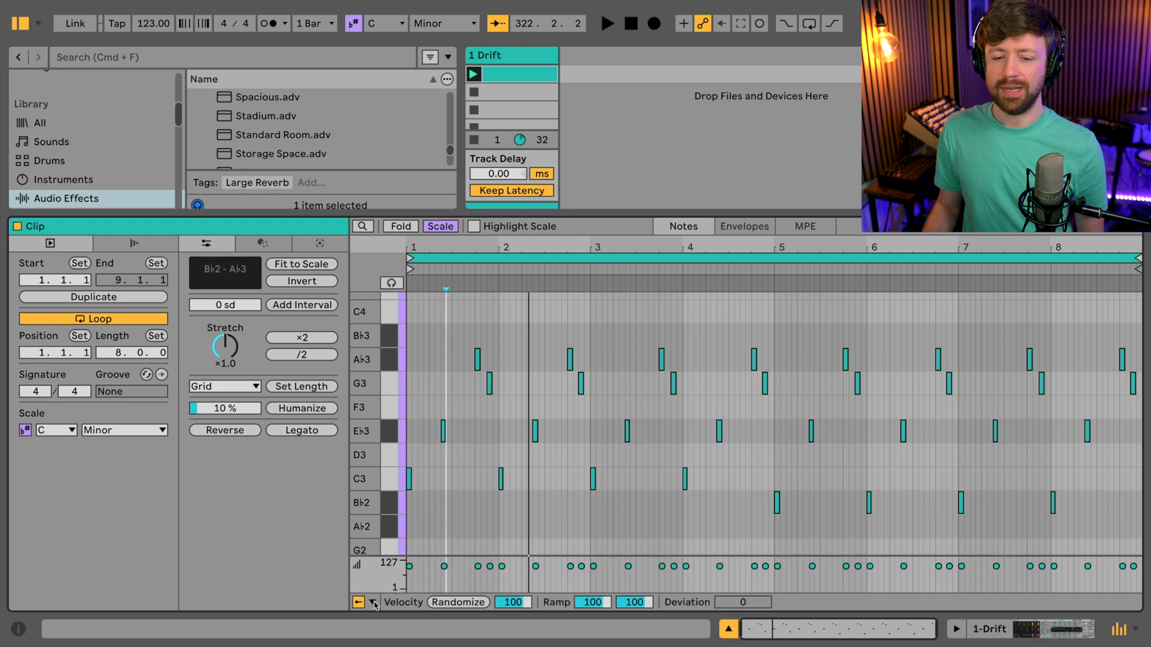
click(373, 603)
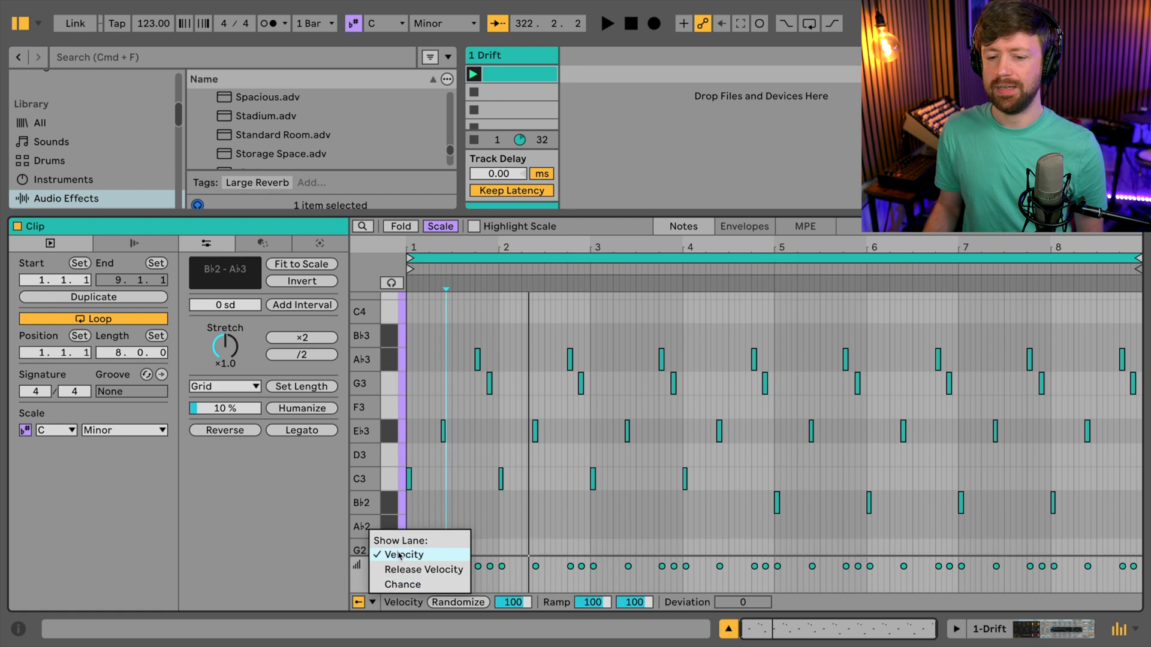
click(403, 585)
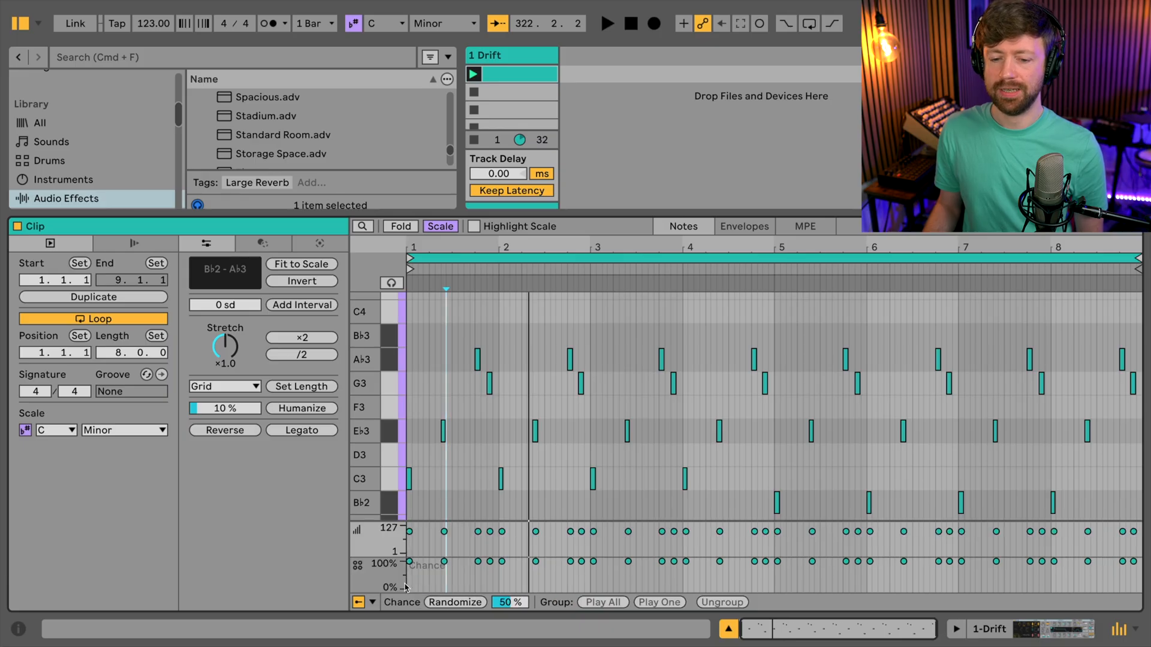
drag(376, 561, 382, 517)
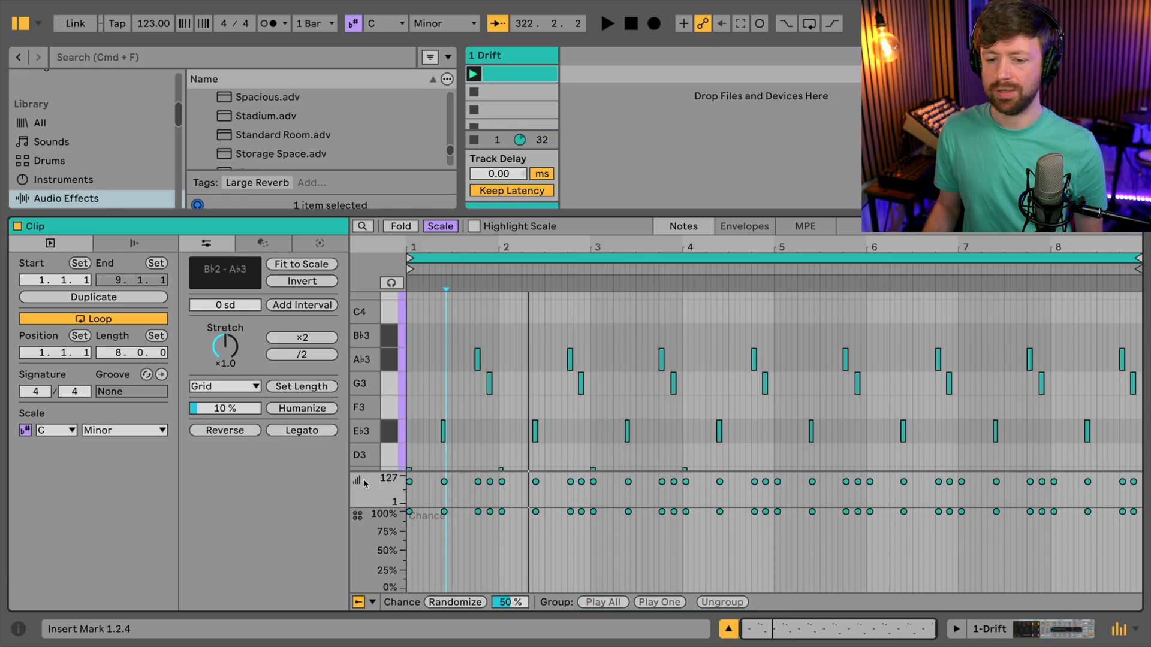
- Set the chance of all eight A♭3 notes to 62% and audition the pattern
drag(438, 350, 1146, 357)
drag(478, 514, 478, 541)
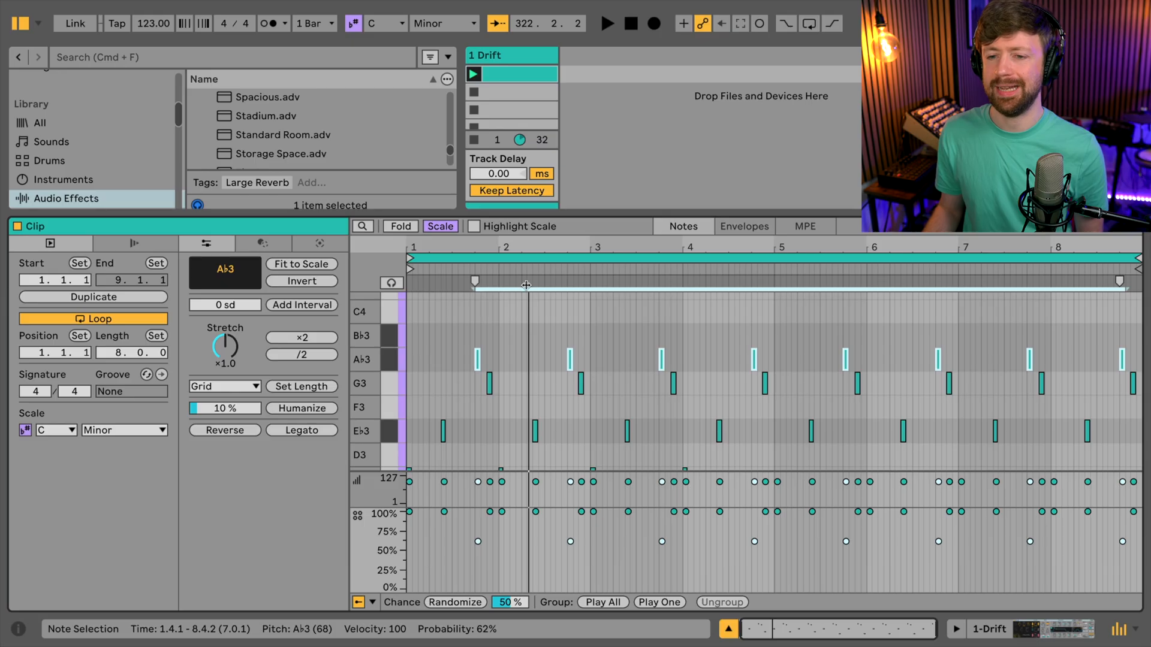
click(541, 360)
key(space)
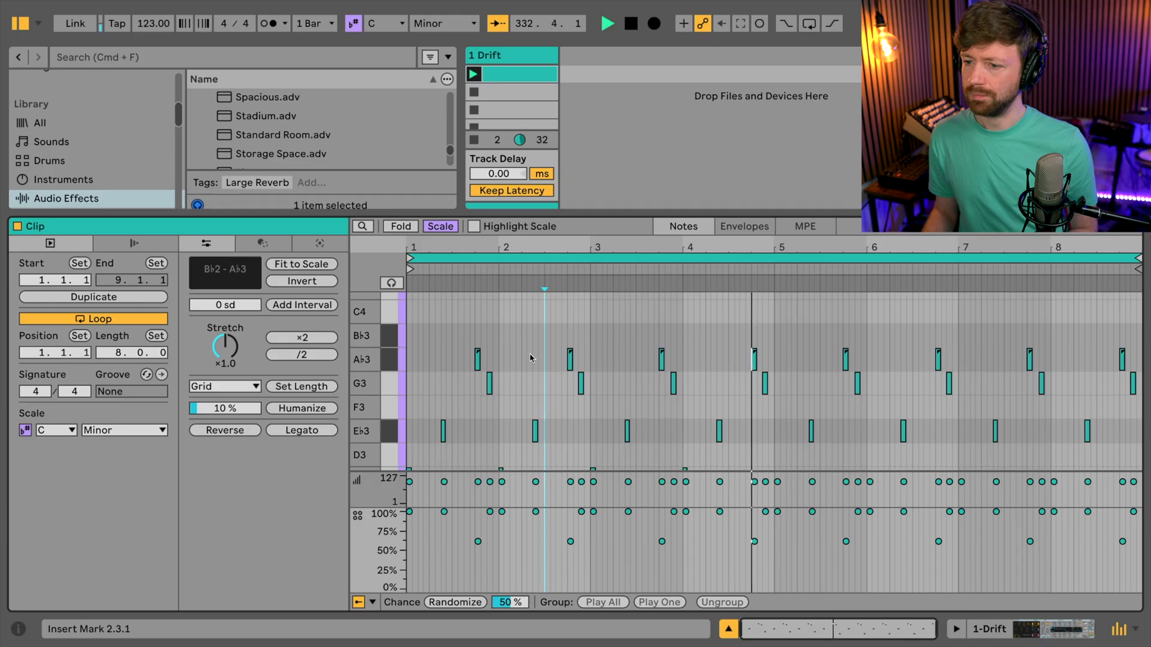
key(space)
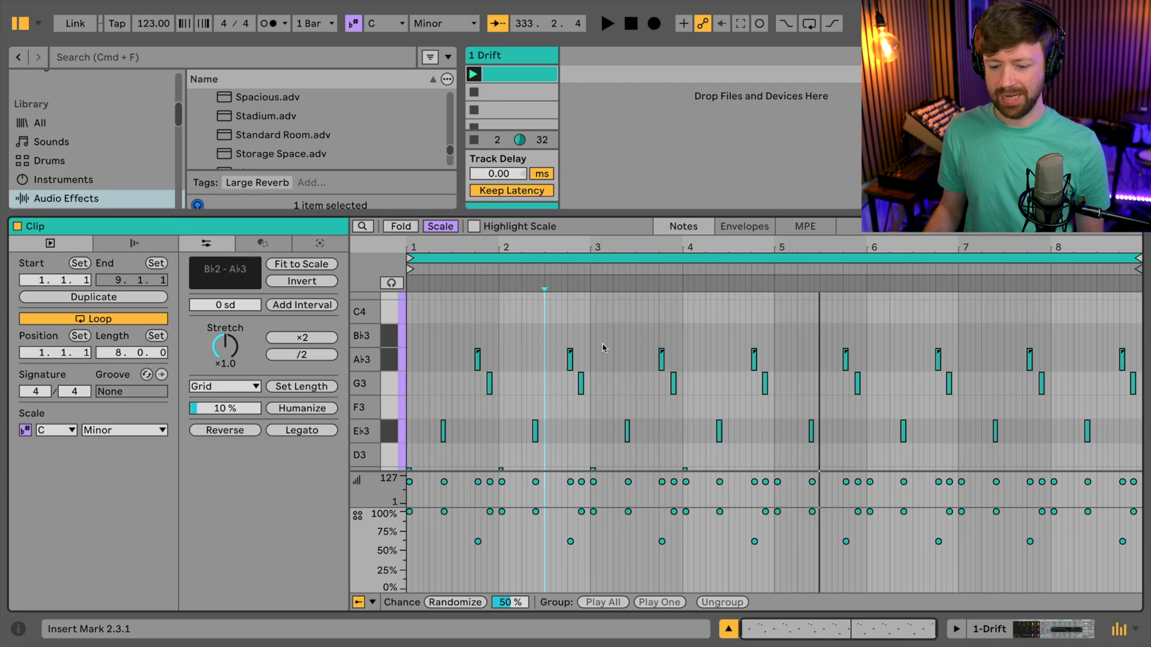
- Draw a sixteenth B♭3 note at 1.3.3, audition it, and repeat it at the same position in bars 2 to 8
click(467, 335)
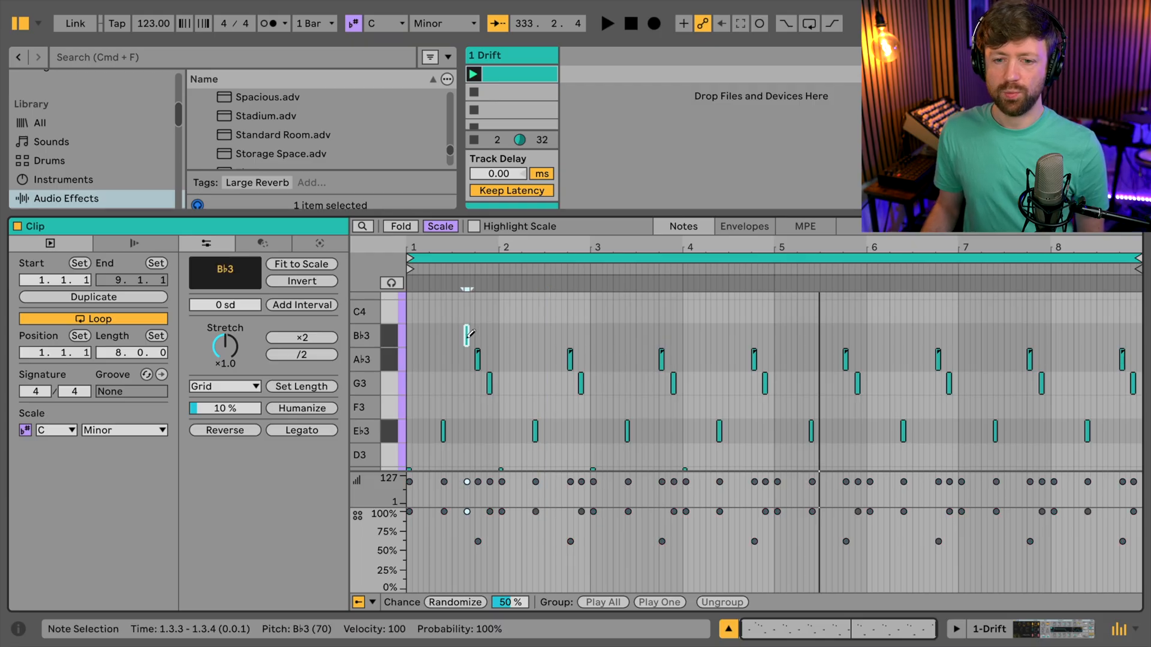
key(space)
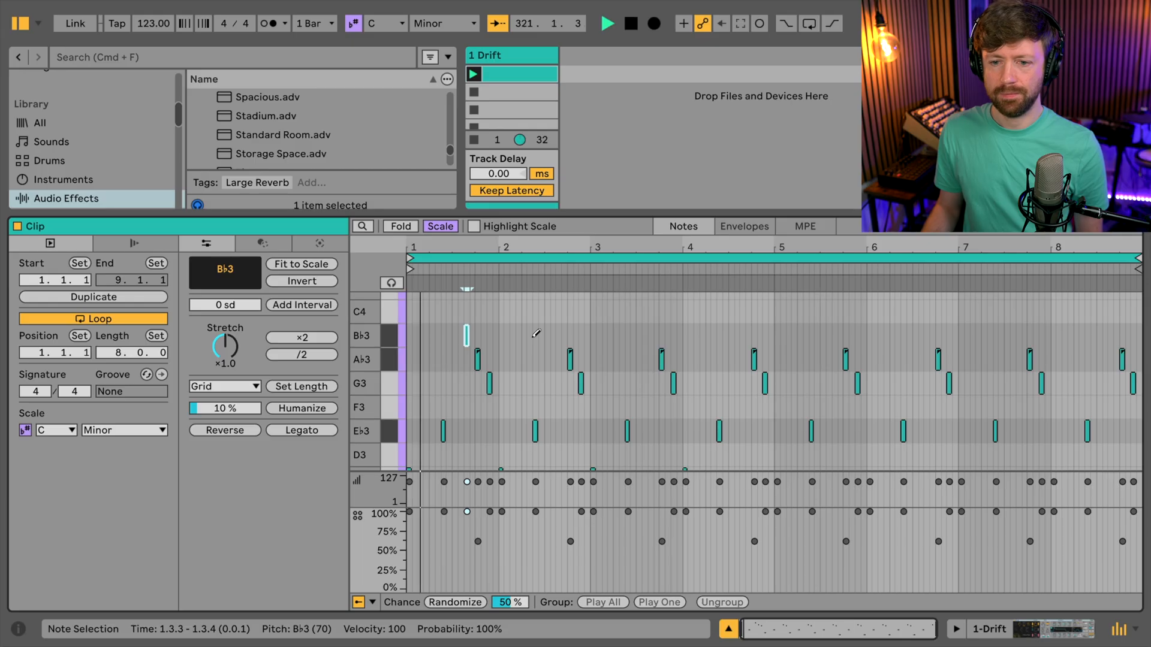
key(space)
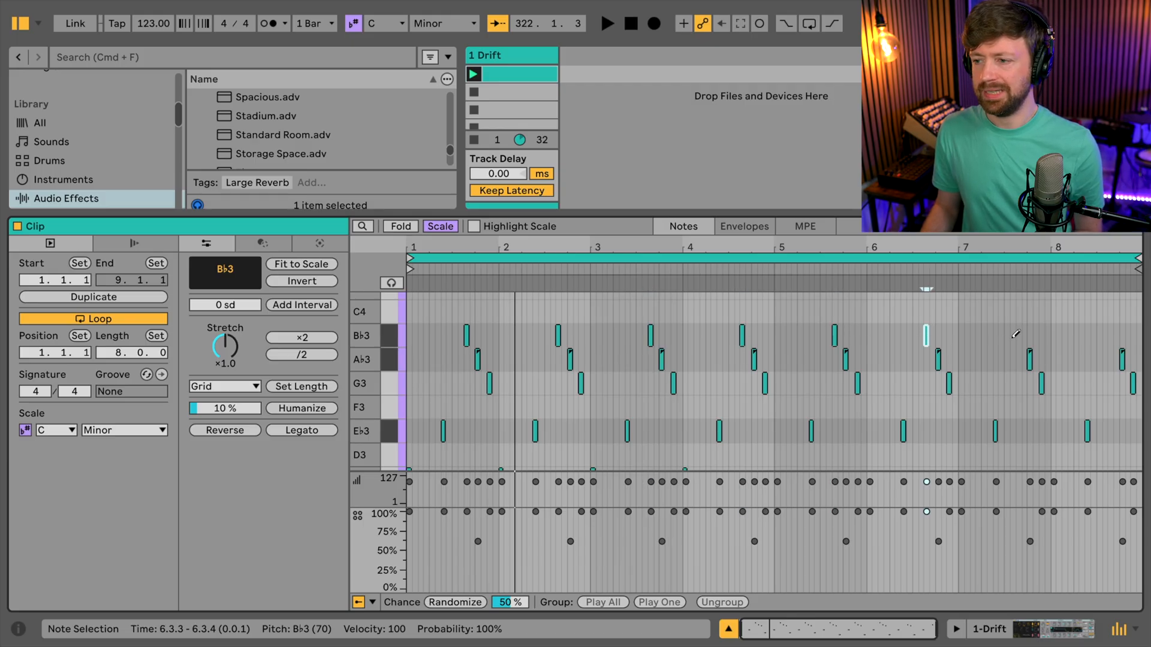
click(1125, 332)
- Set the chance of all eight B♭3 notes to 63% and audition the pattern
drag(1126, 339, 384, 344)
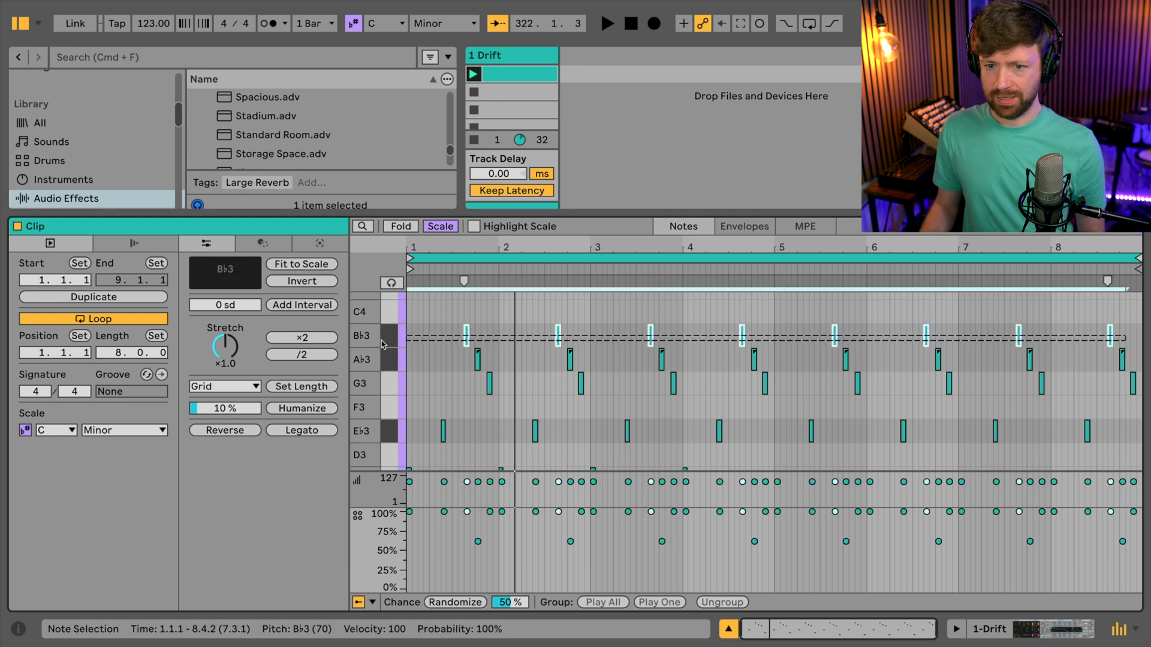
drag(467, 511, 467, 544)
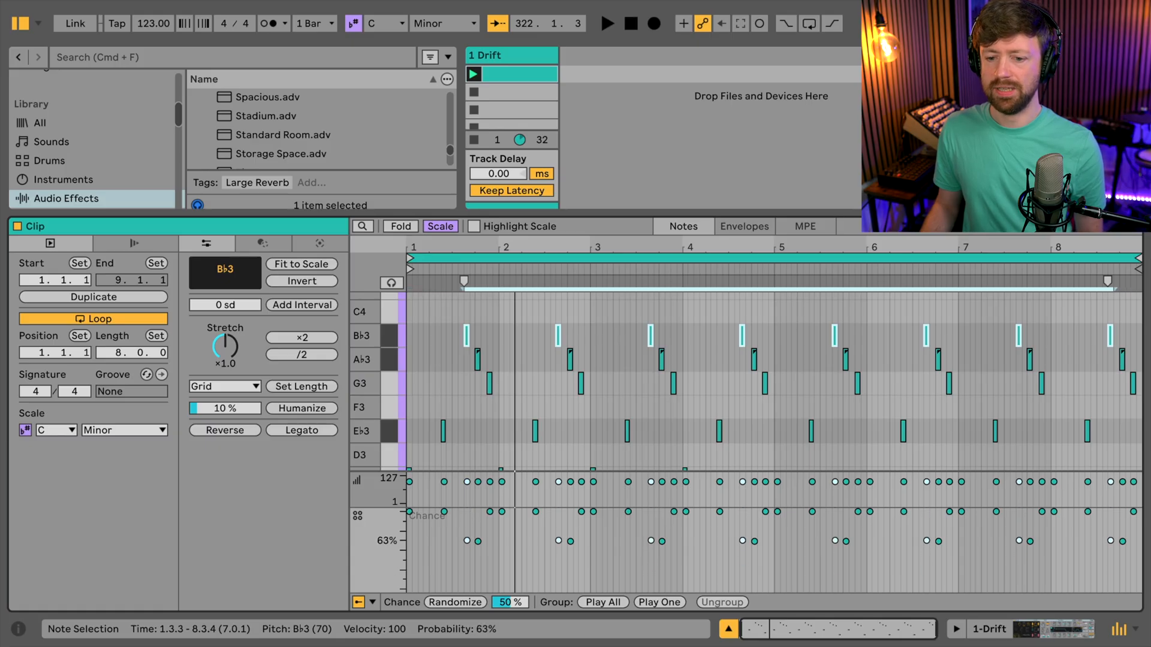
key(space)
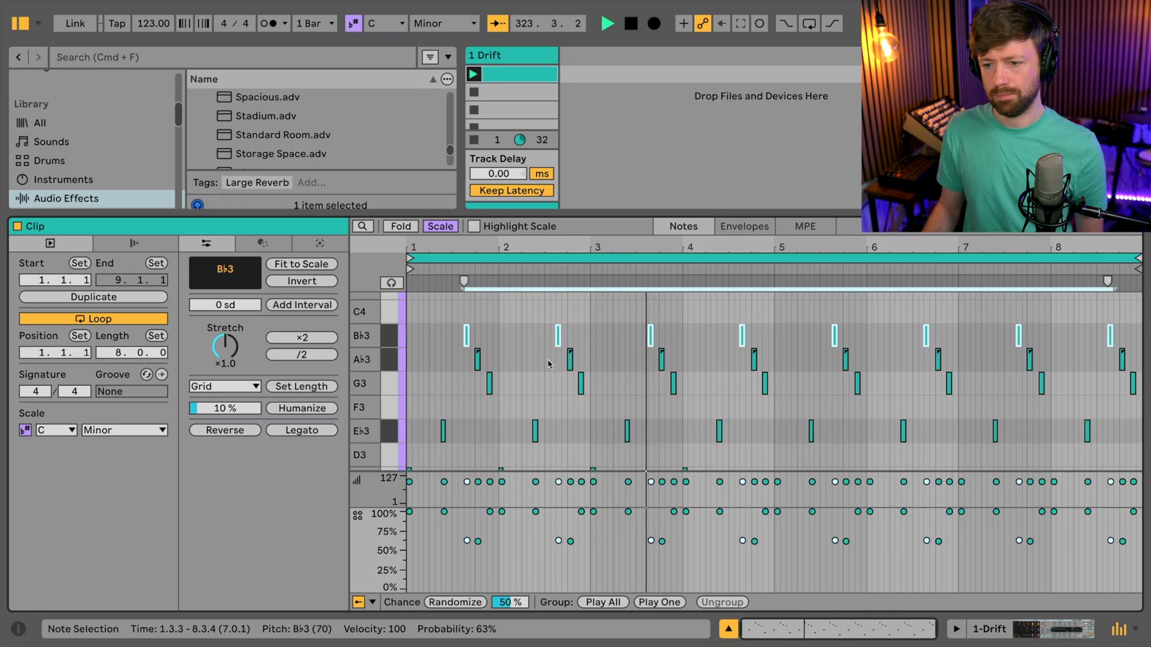
click(596, 342)
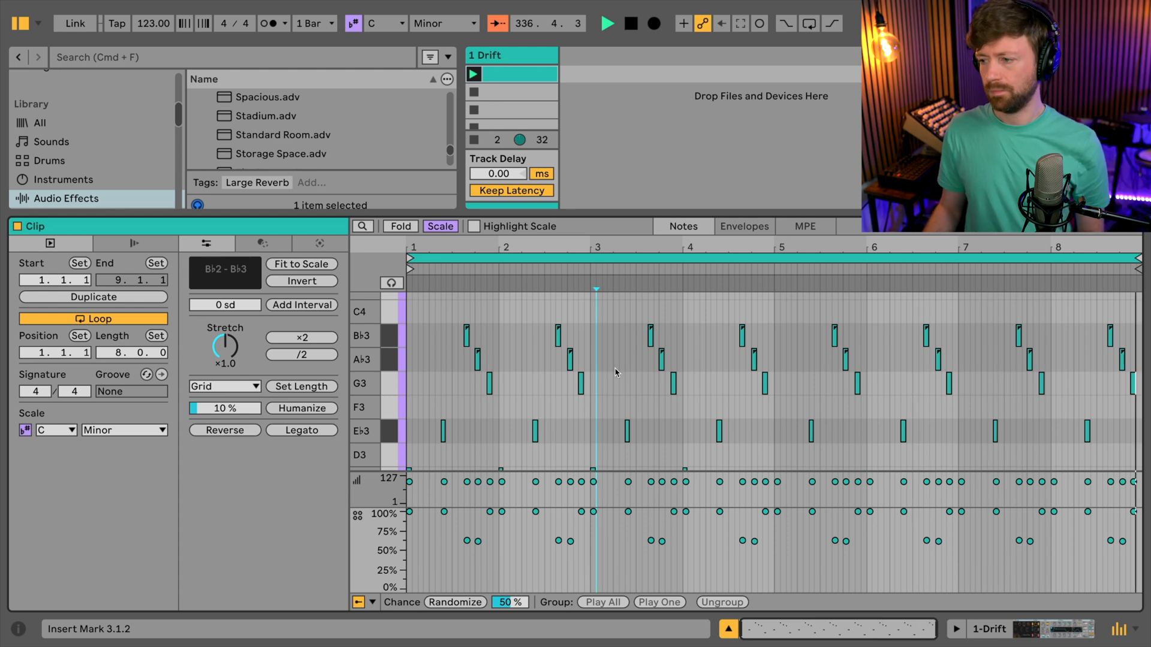
key(space)
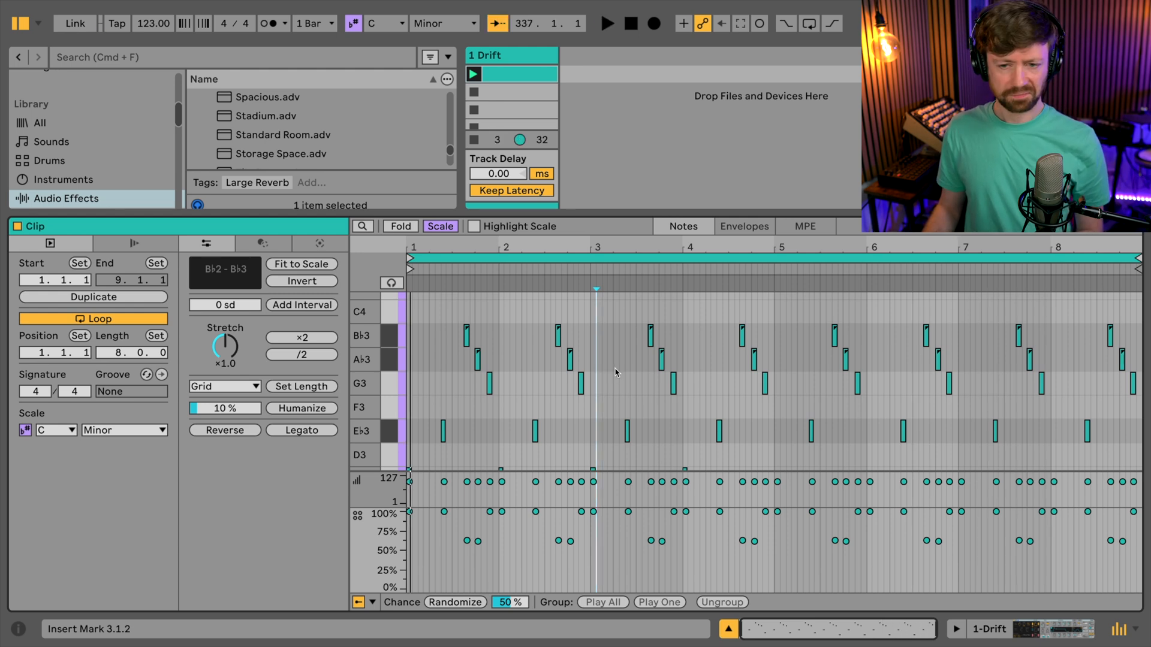
- Draw a sixteenth C4 note on beat 3 of all eight bars and lower these notes' chance to 59%
click(455, 310)
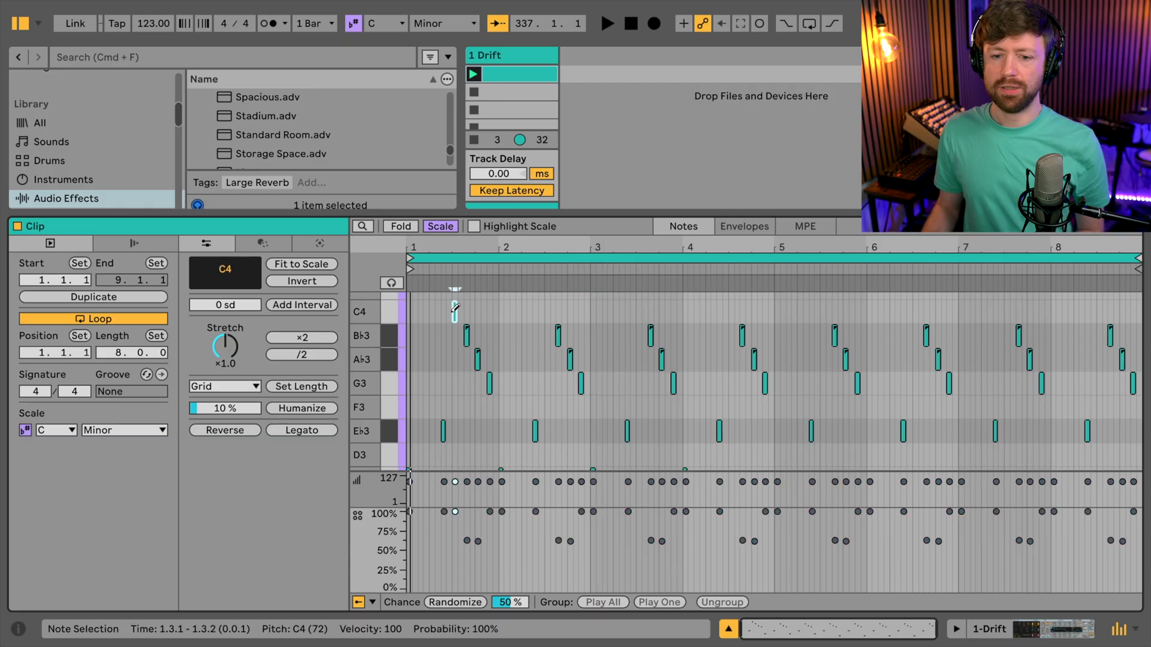
scroll(436, 348, down, 1)
scroll(423, 332, up, 2)
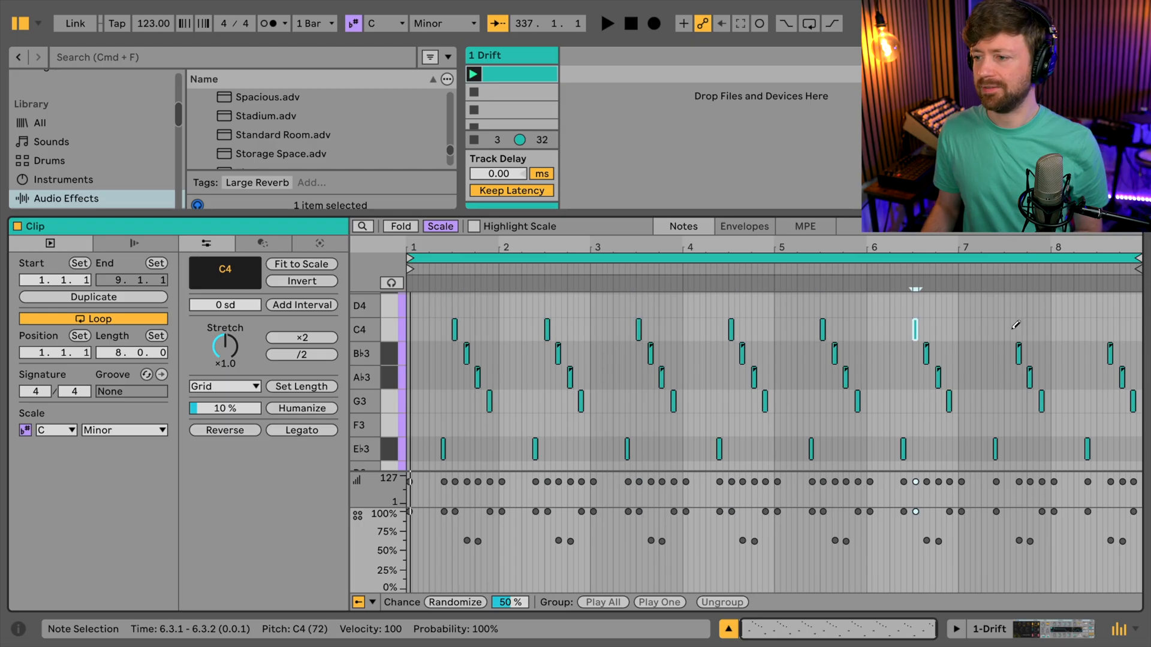
click(1116, 327)
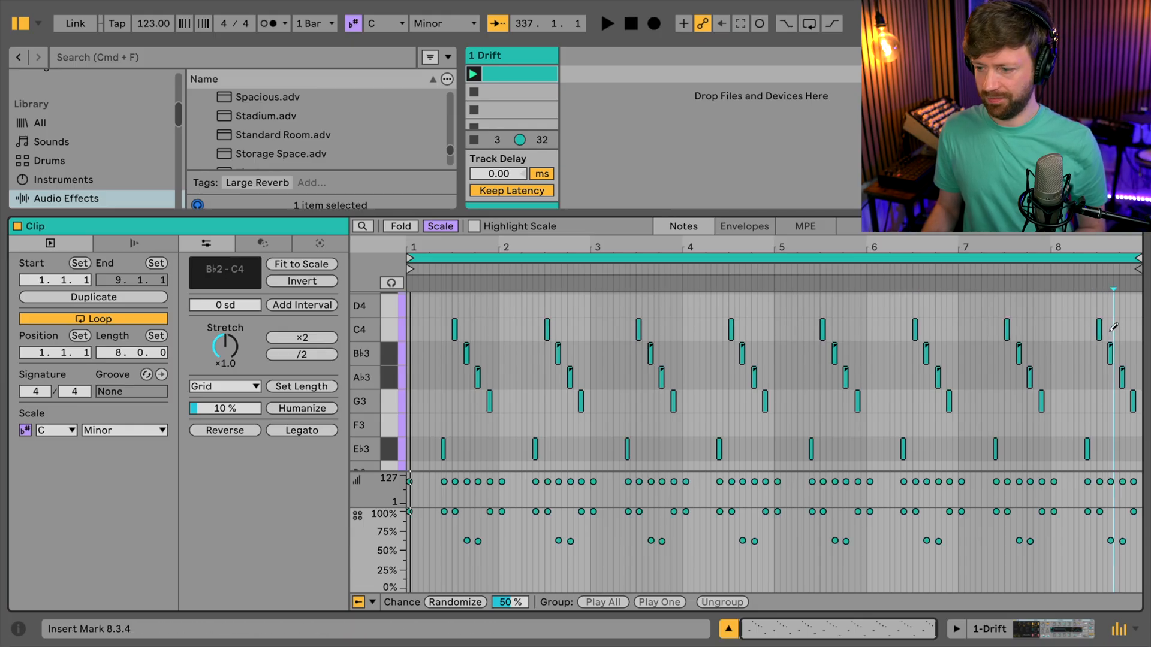
drag(1115, 327, 431, 326)
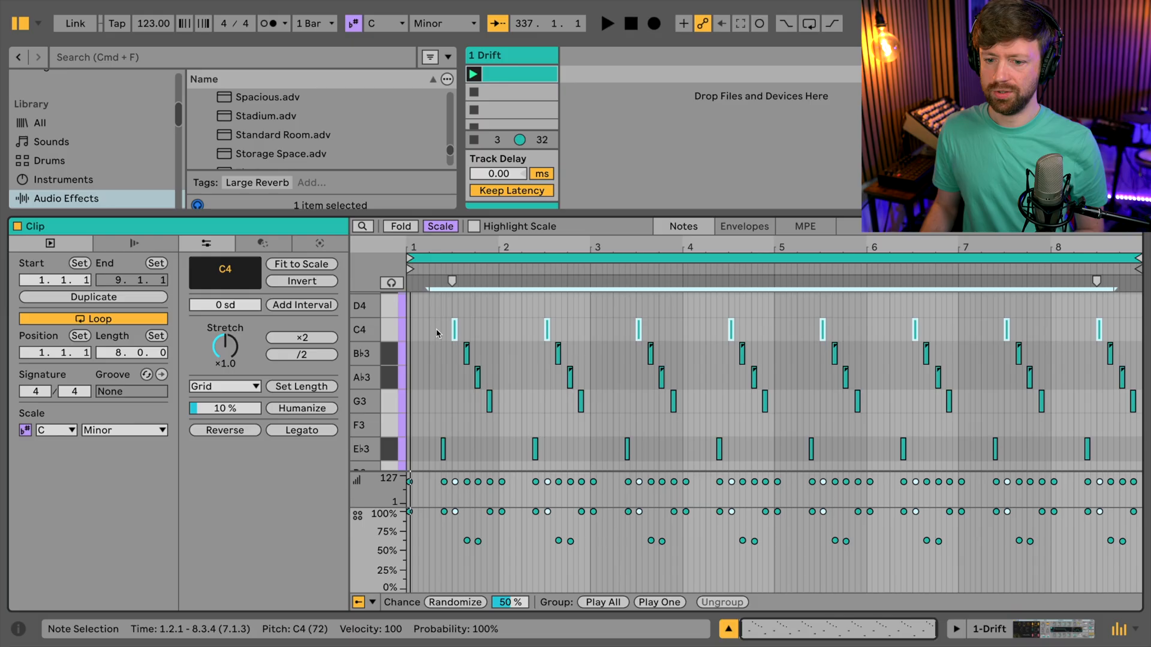
drag(455, 511, 455, 543)
- Lower the chance of all A♭3, B♭3 and C4 notes together to 40–43% and start playback
drag(446, 309, 1146, 388)
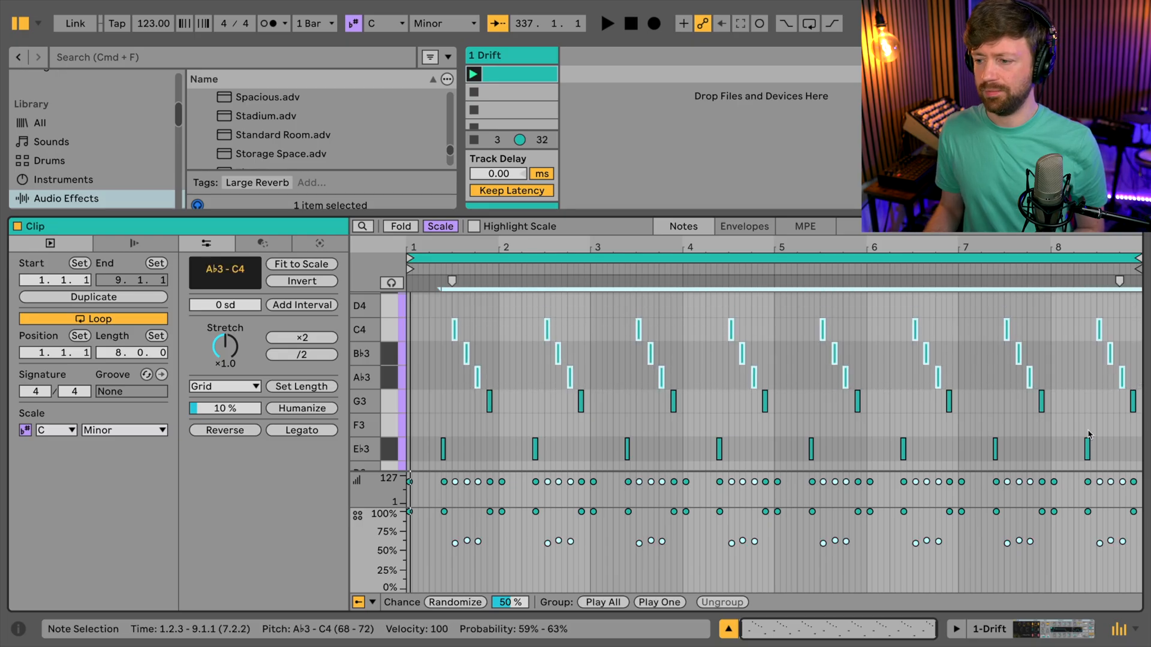
drag(1023, 549, 1023, 565)
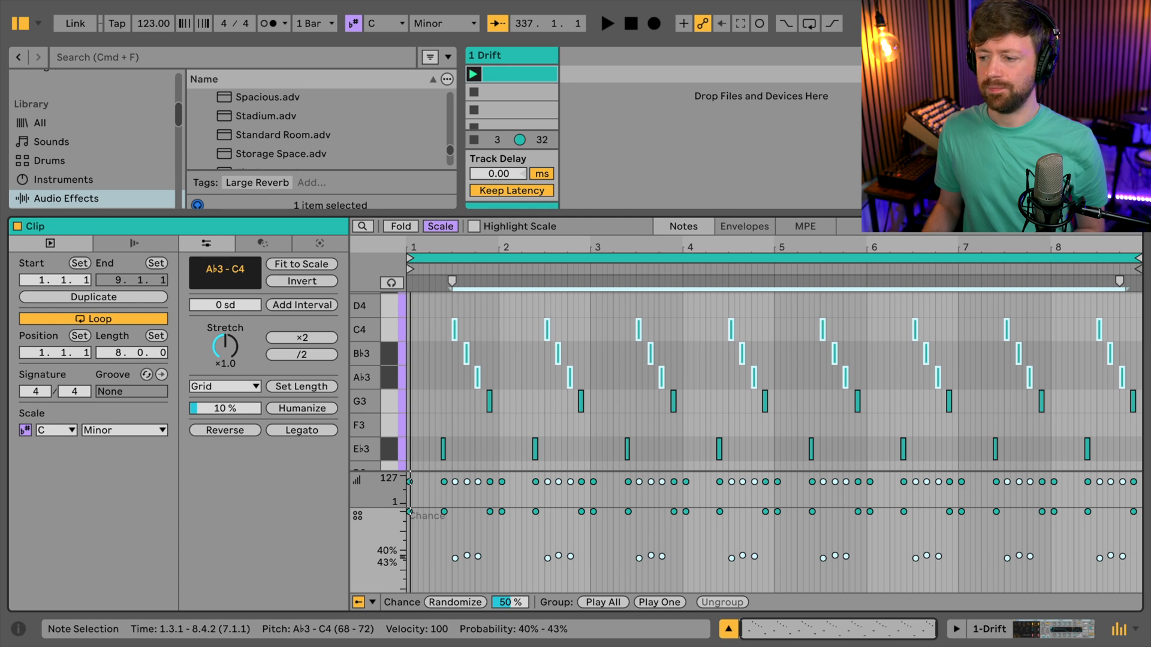
click(526, 320)
key(space)
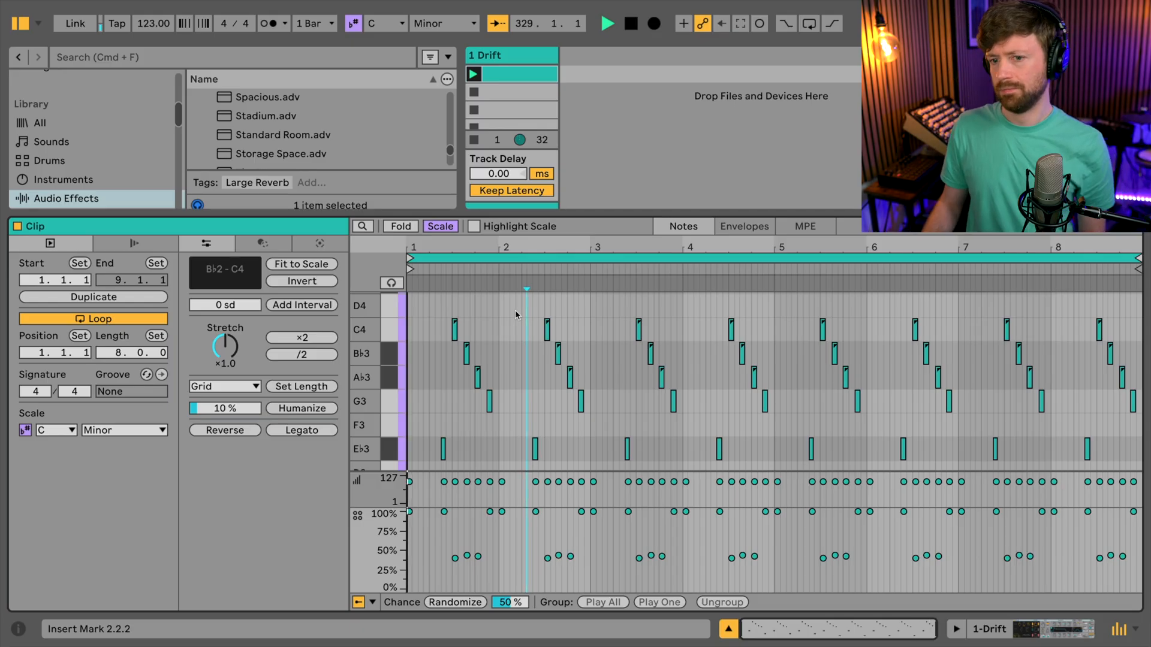
- Raise the chance of the eight C4 notes to 68% during playback, listen to the pattern and stop it
drag(436, 324, 1109, 338)
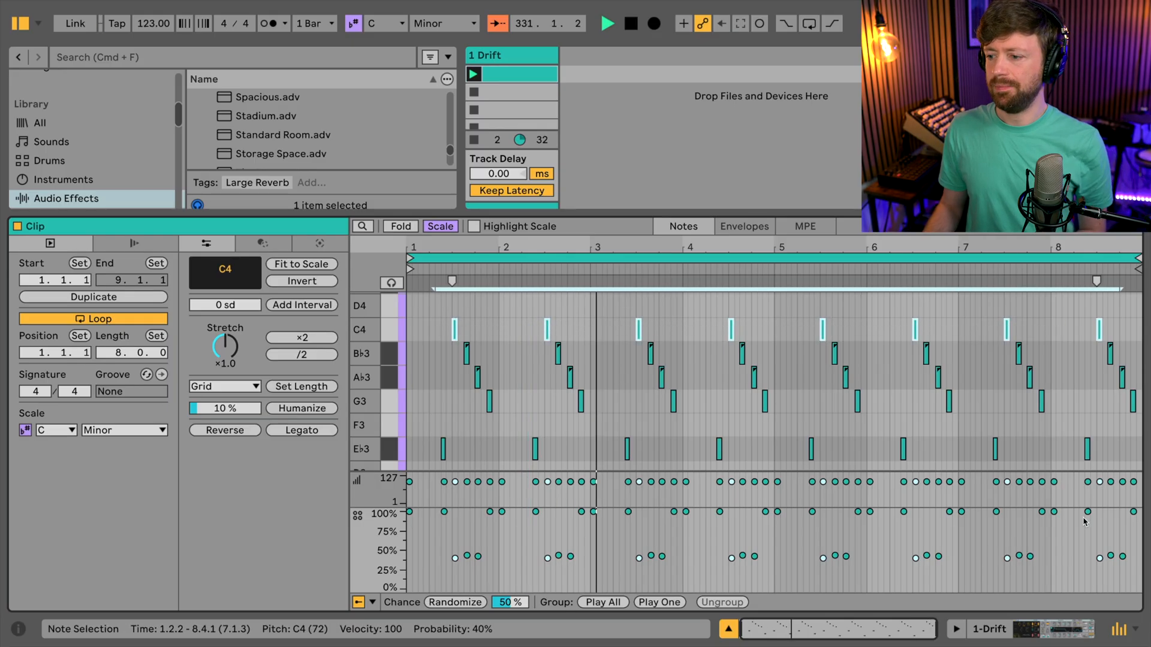
drag(1099, 558, 1100, 537)
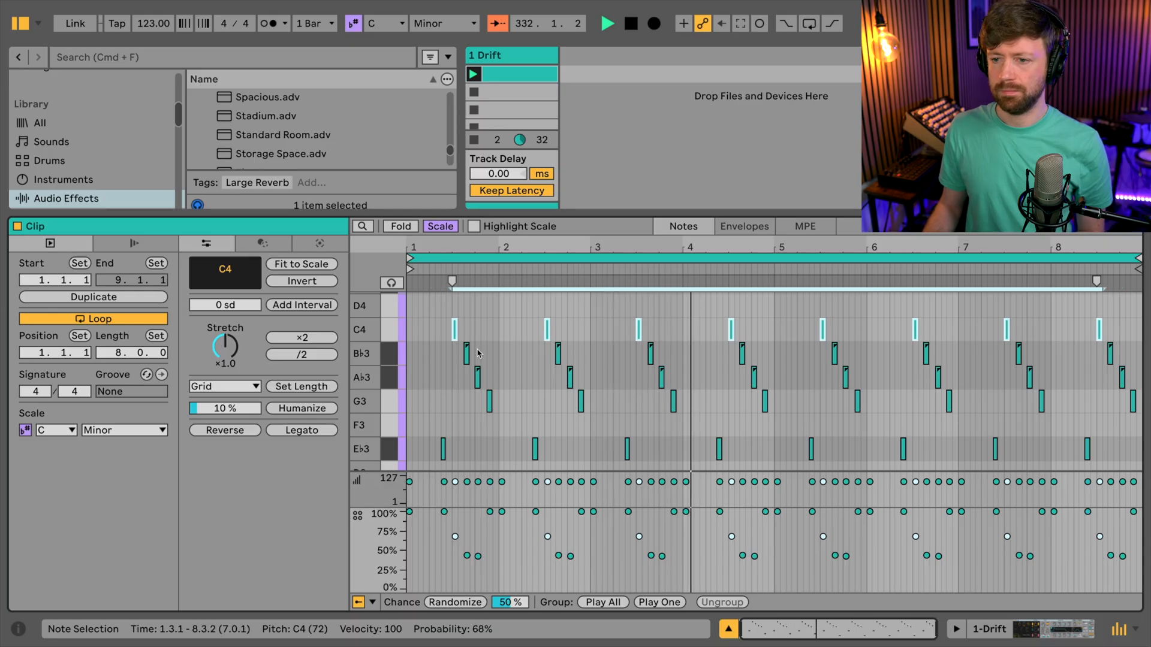
click(717, 355)
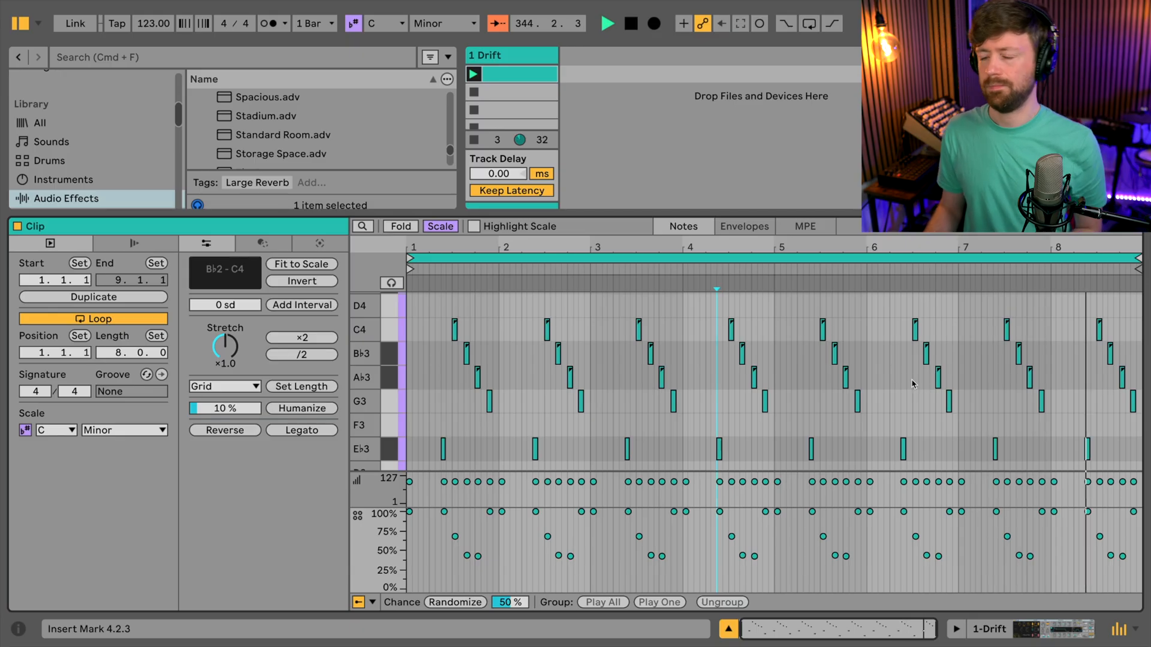
key(space)
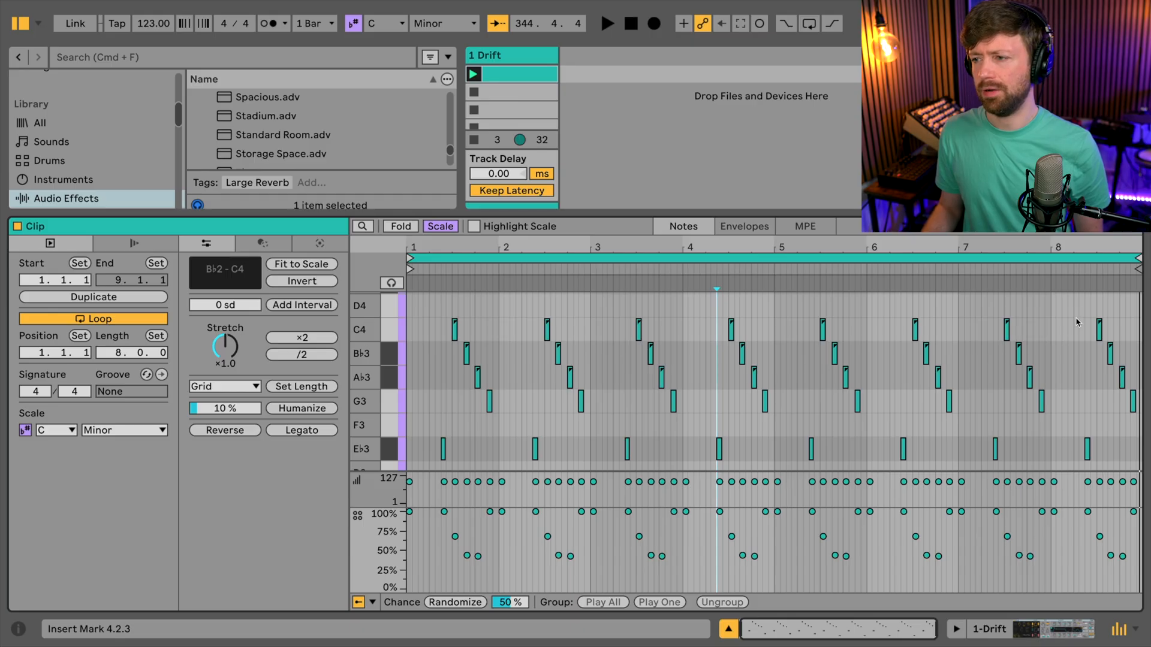
- Lower the chance of the C4, B♭3, A♭3 and G3 notes together to 15–36% in bar 2 and 14–34% in bar 4
drag(537, 305, 599, 400)
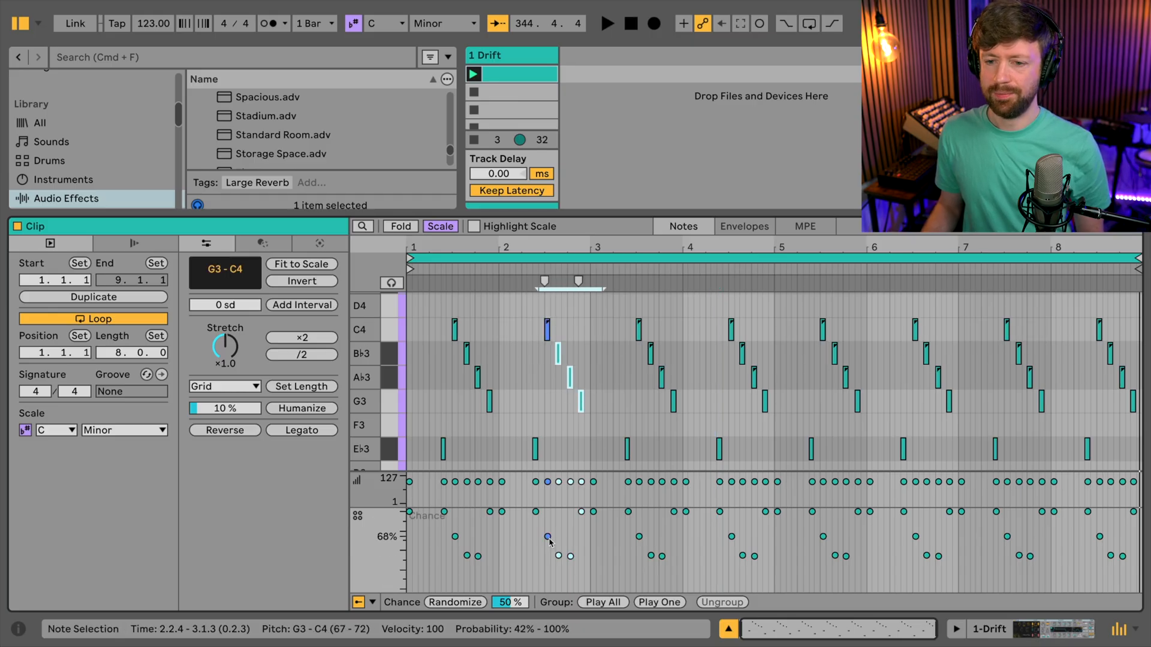
drag(548, 537, 547, 560)
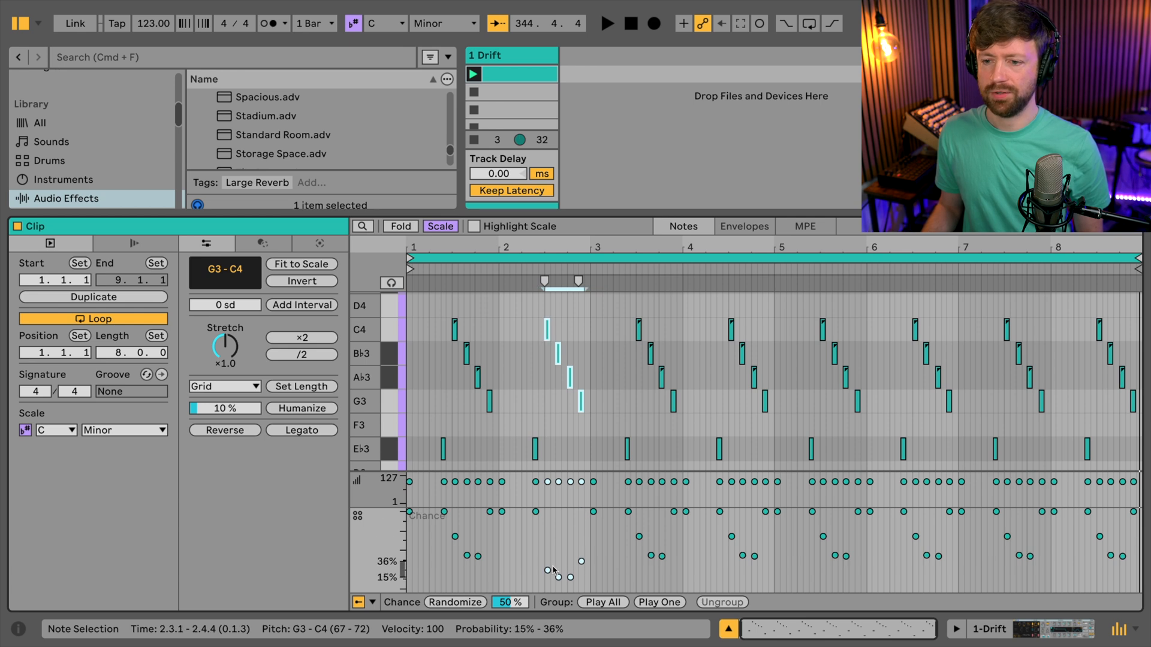
drag(724, 301, 771, 410)
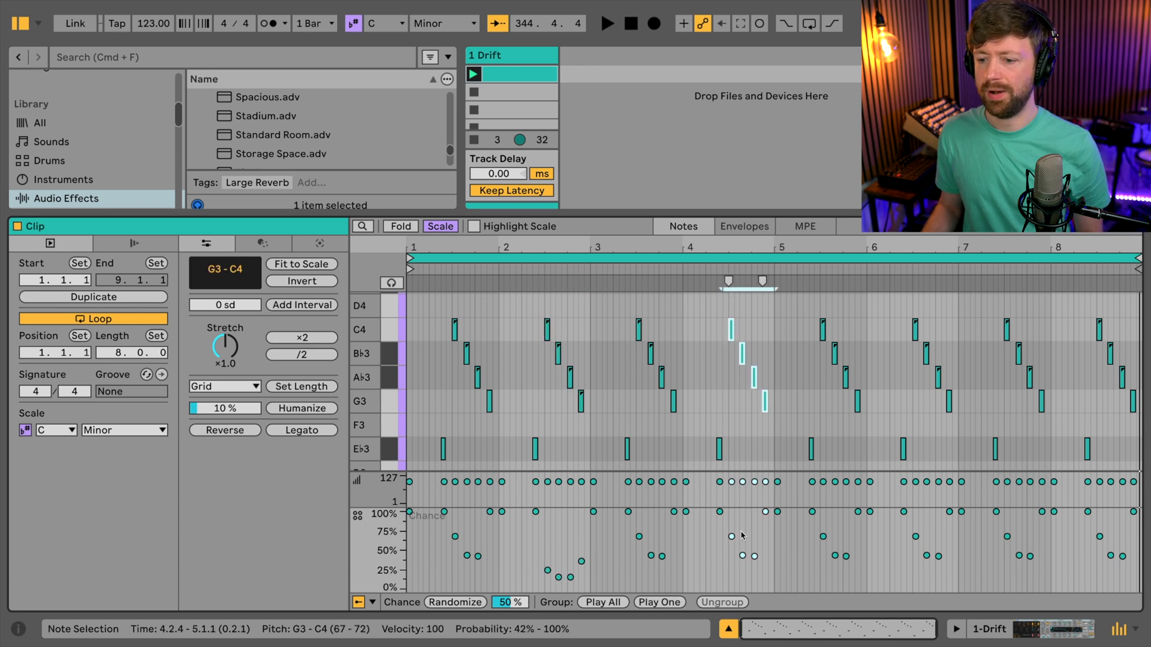
drag(731, 537, 731, 579)
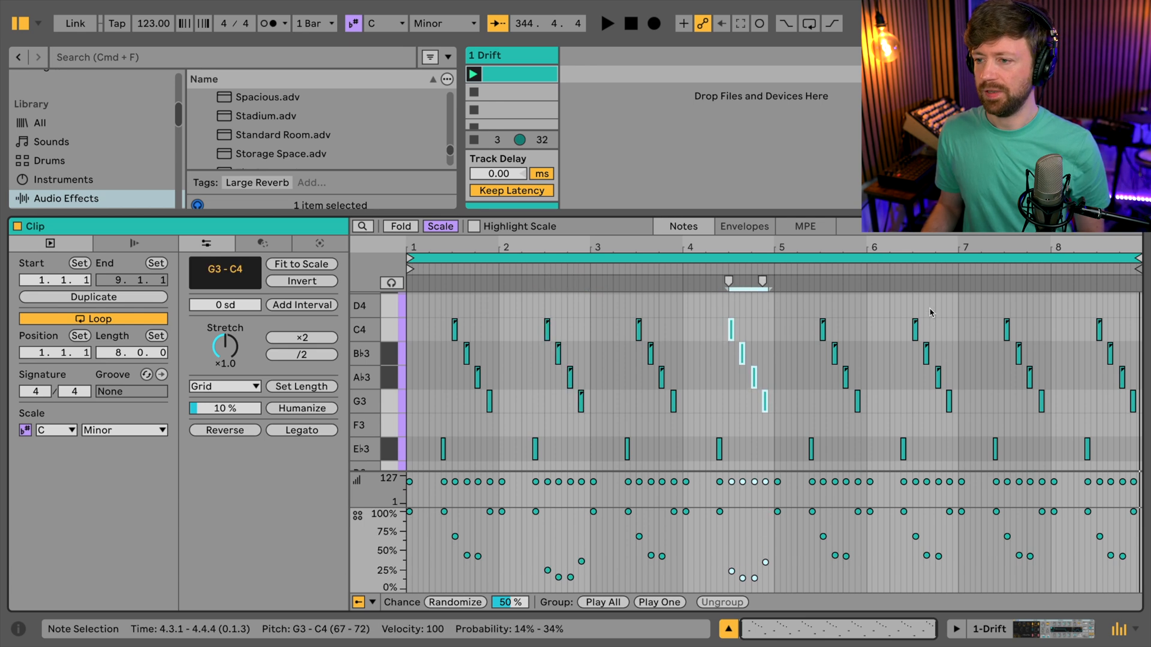
- Lower the chance of the C4, B♭3, A♭3 and G3 notes together to 20–48% in bar 6 and 24–57% in bar 8
drag(901, 304, 954, 412)
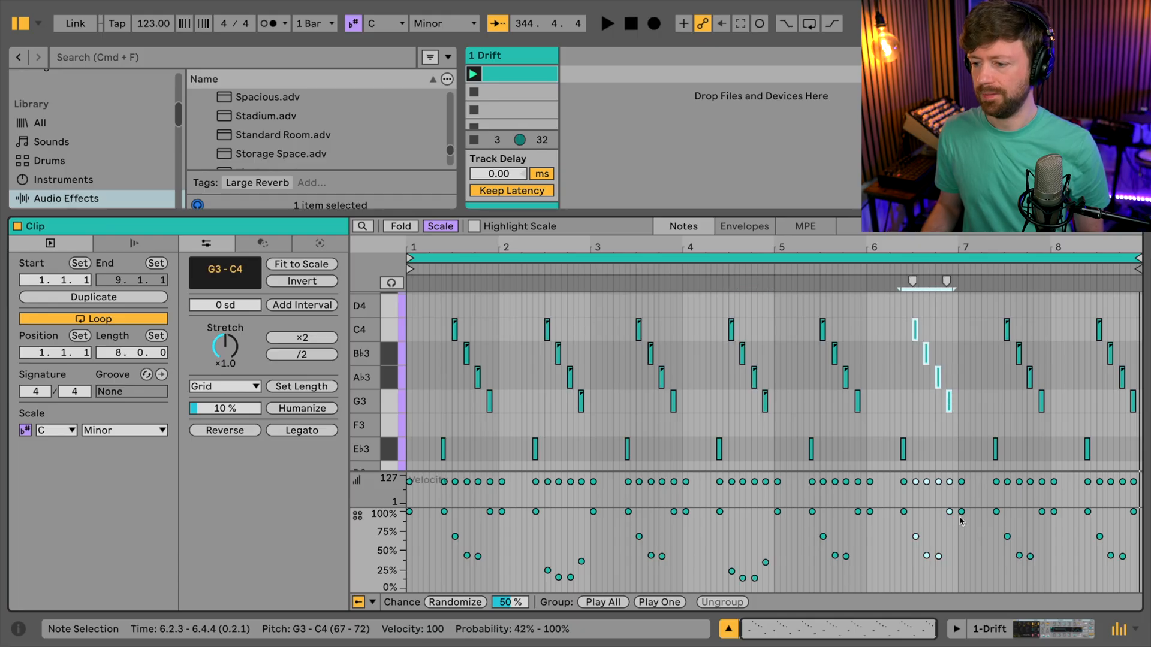
drag(916, 537, 916, 563)
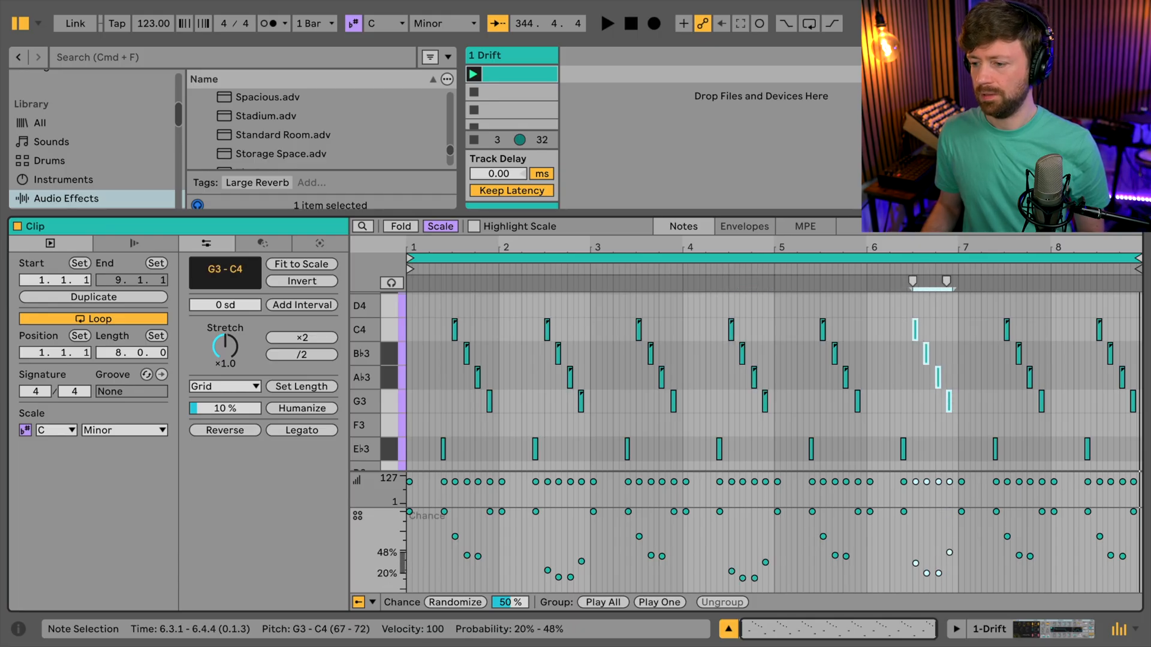
drag(1132, 311, 1090, 413)
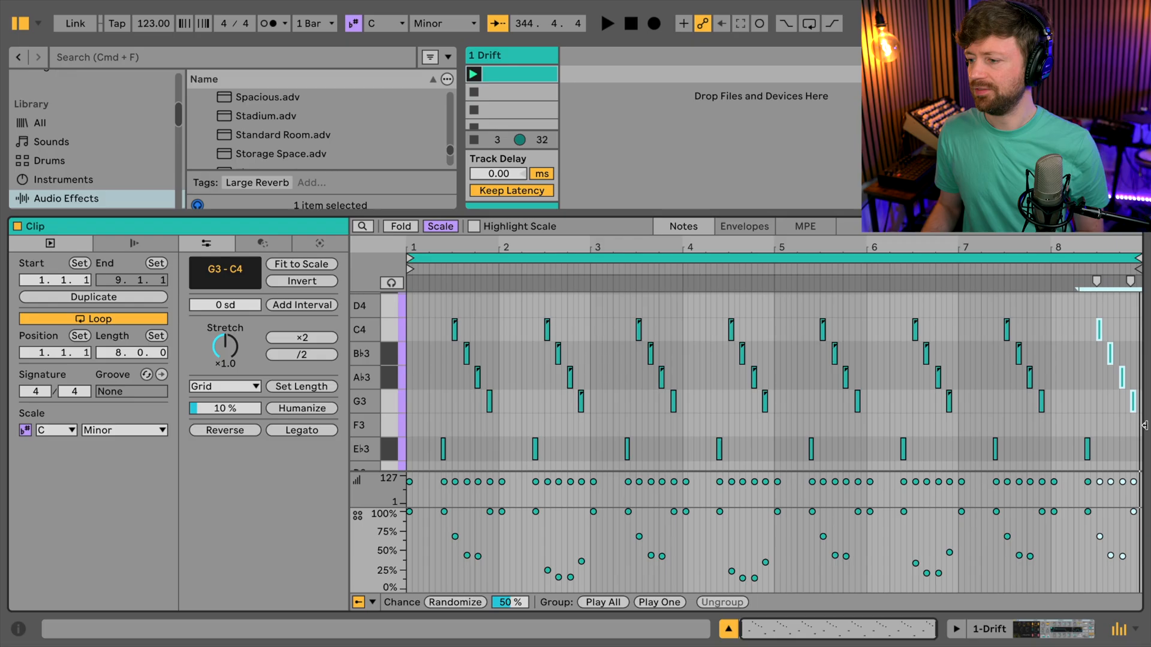
drag(1100, 537, 1100, 564)
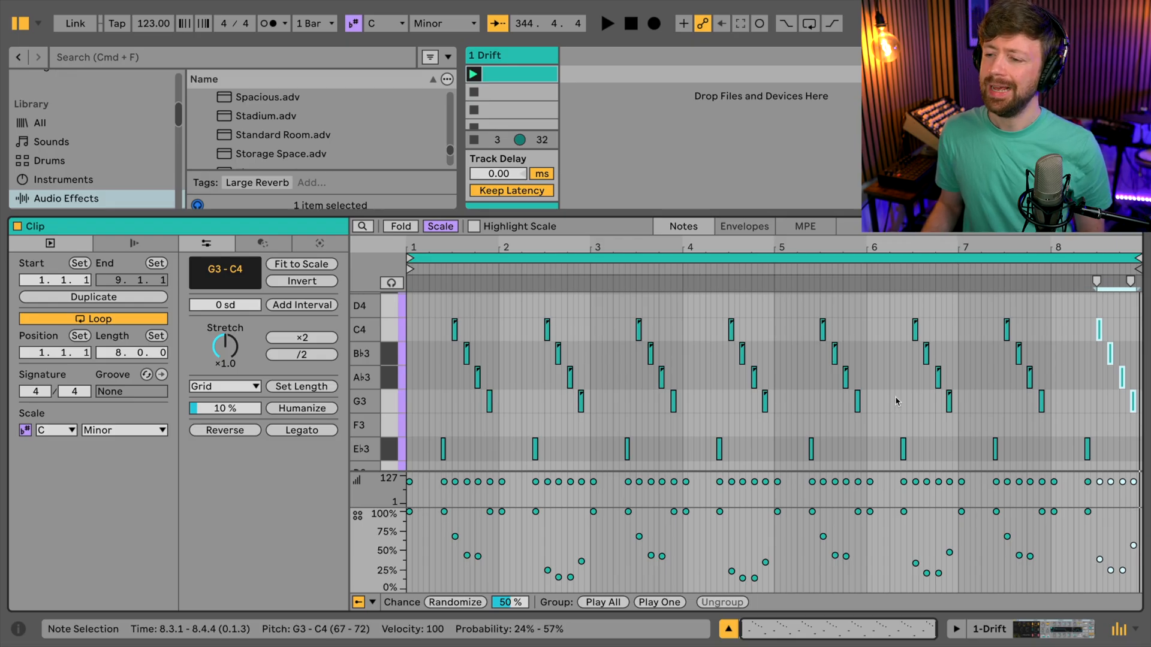
- Draw a sixteenth C3 note on beat 2 of bars 2, 3 and 4 and lower all six C3 notes in these bars to 62% chance
scroll(886, 396, down, 1)
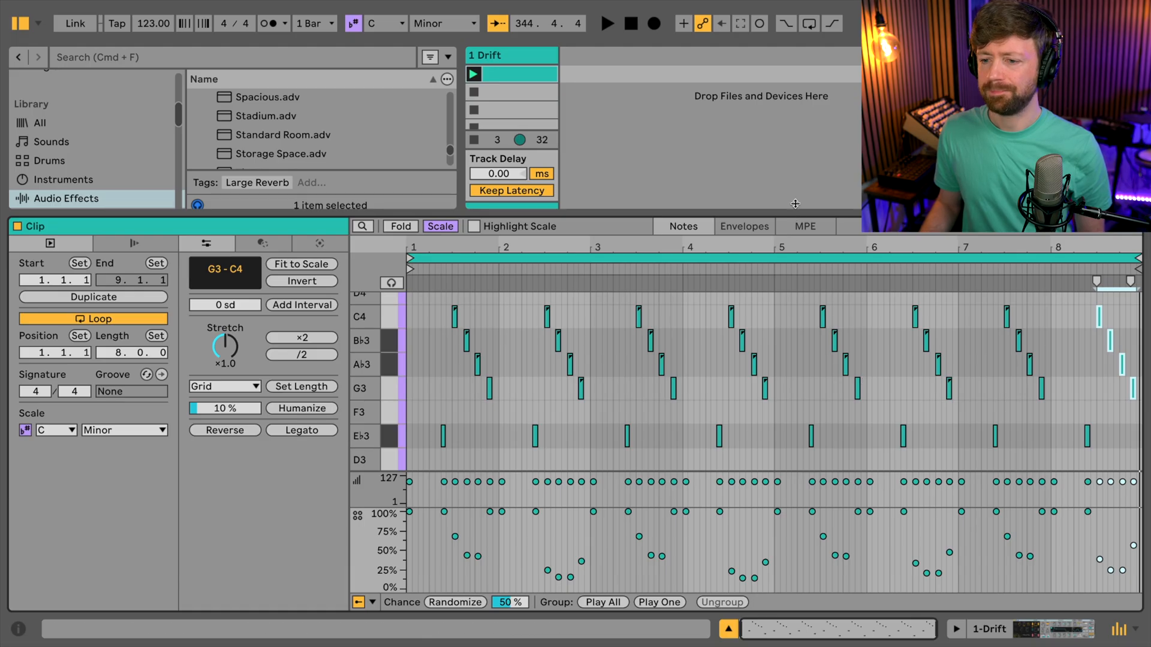
drag(795, 204, 795, 147)
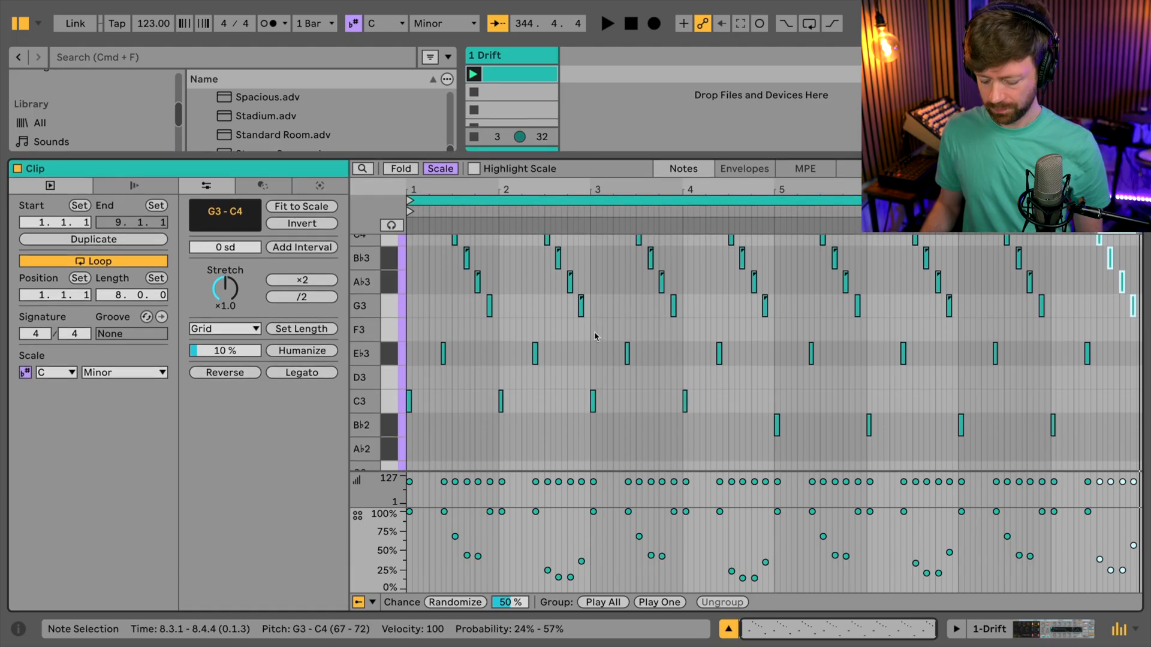
scroll(500, 384, up, 1)
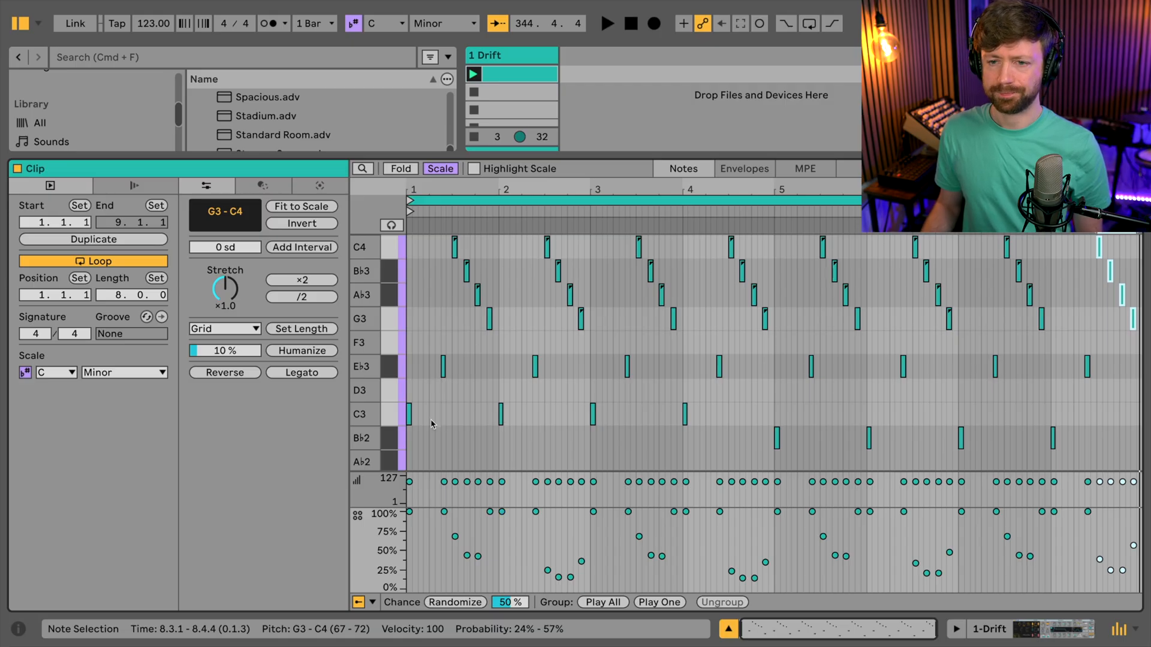
click(519, 413)
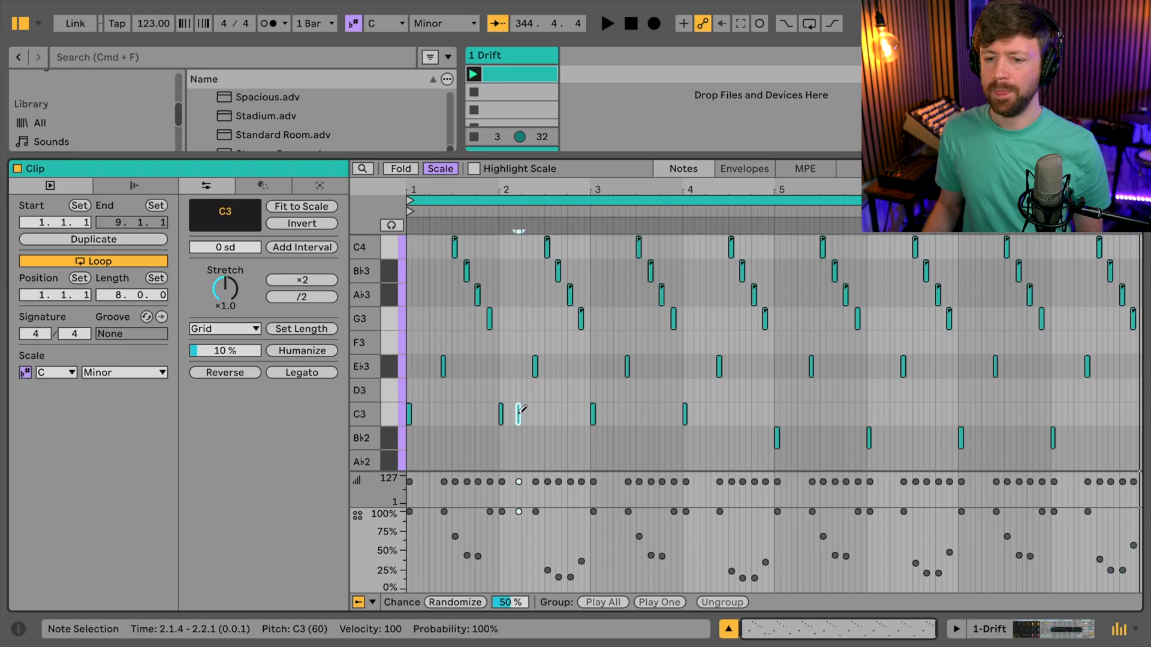
drag(521, 412, 530, 411)
click(533, 411)
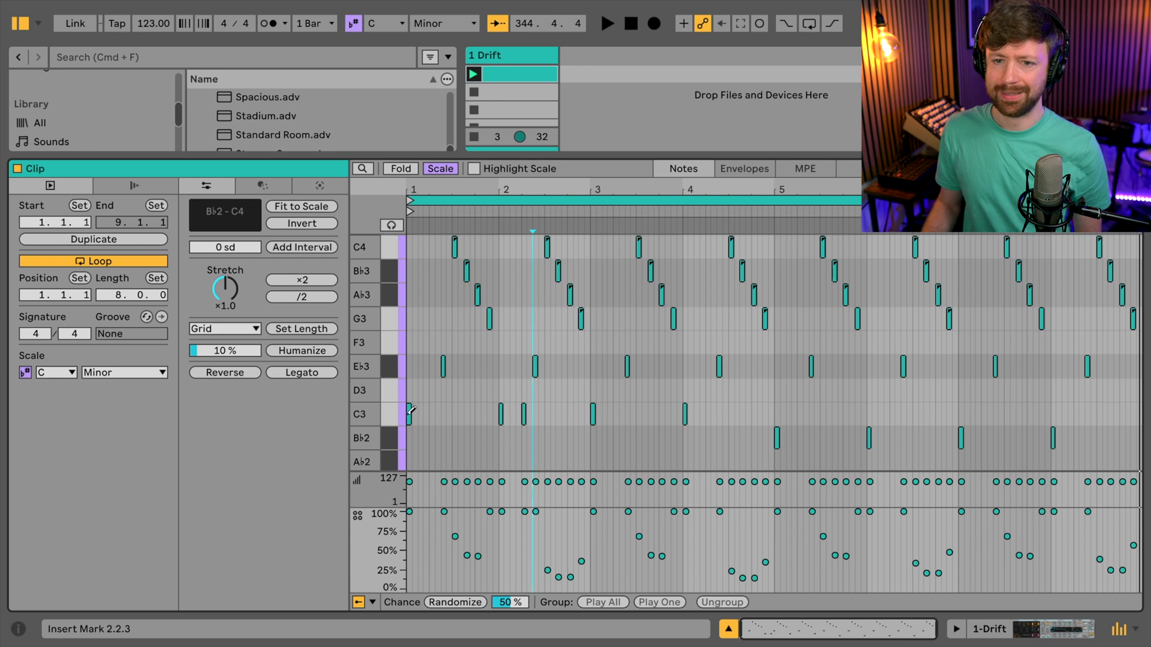
click(617, 413)
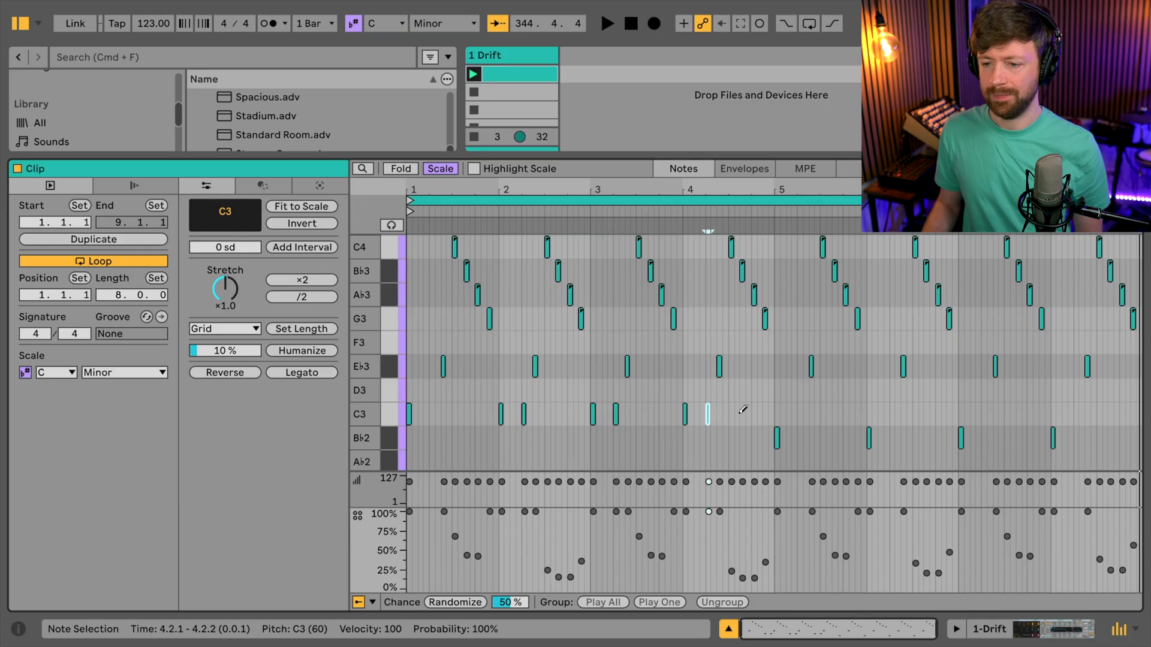
drag(742, 408, 501, 536)
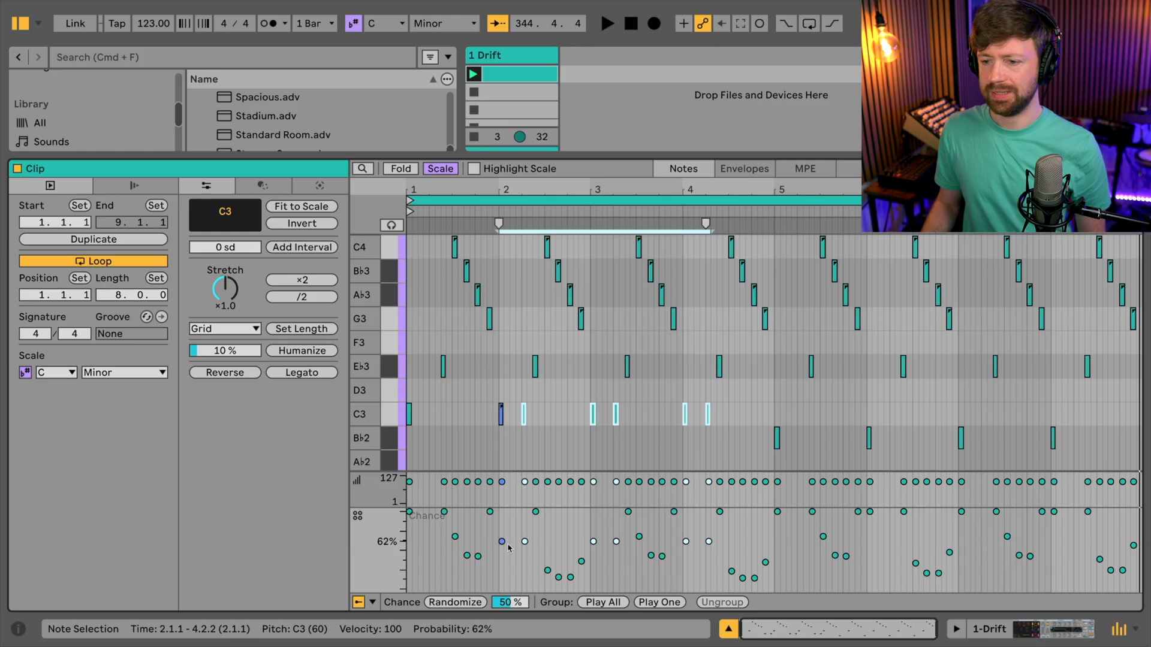
- Draw a B♭2 note on beat 2 of bars 6, 7 and 8 and lower all six B♭2 notes in these bars to 48% chance
click(782, 414)
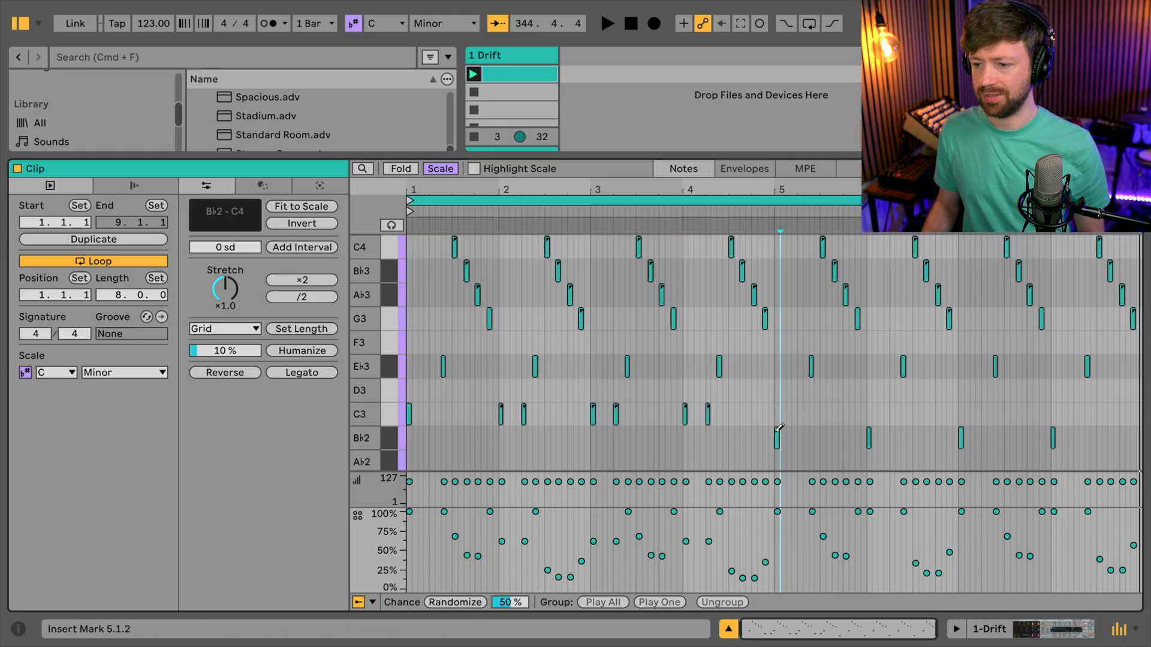
click(892, 437)
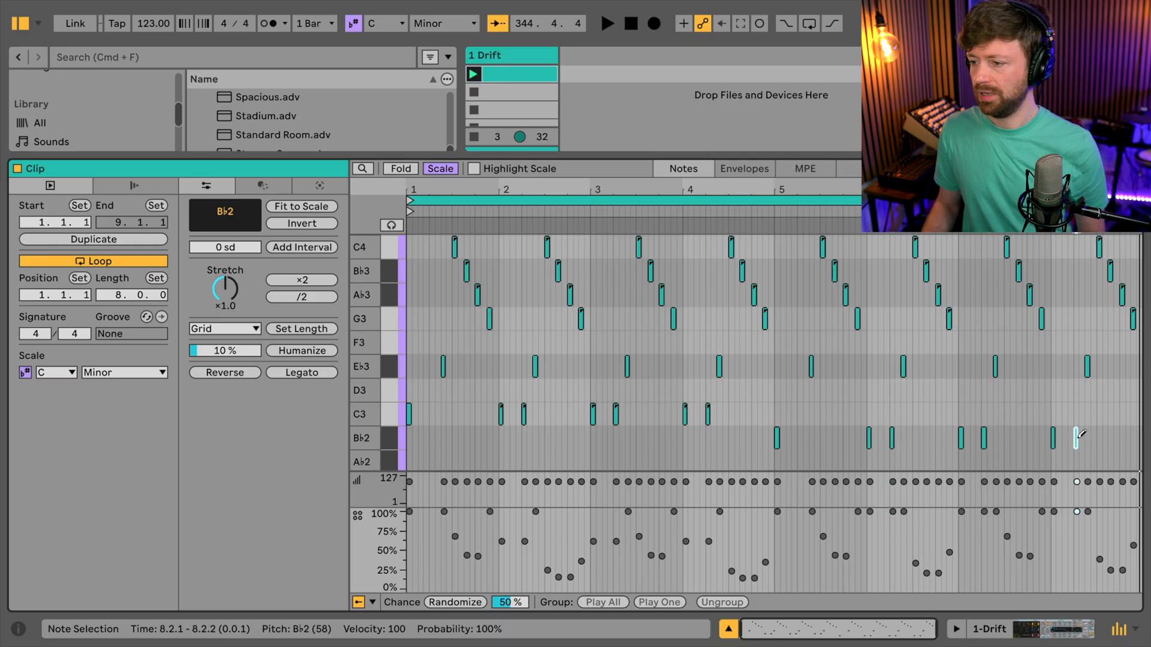
drag(1003, 441, 870, 548)
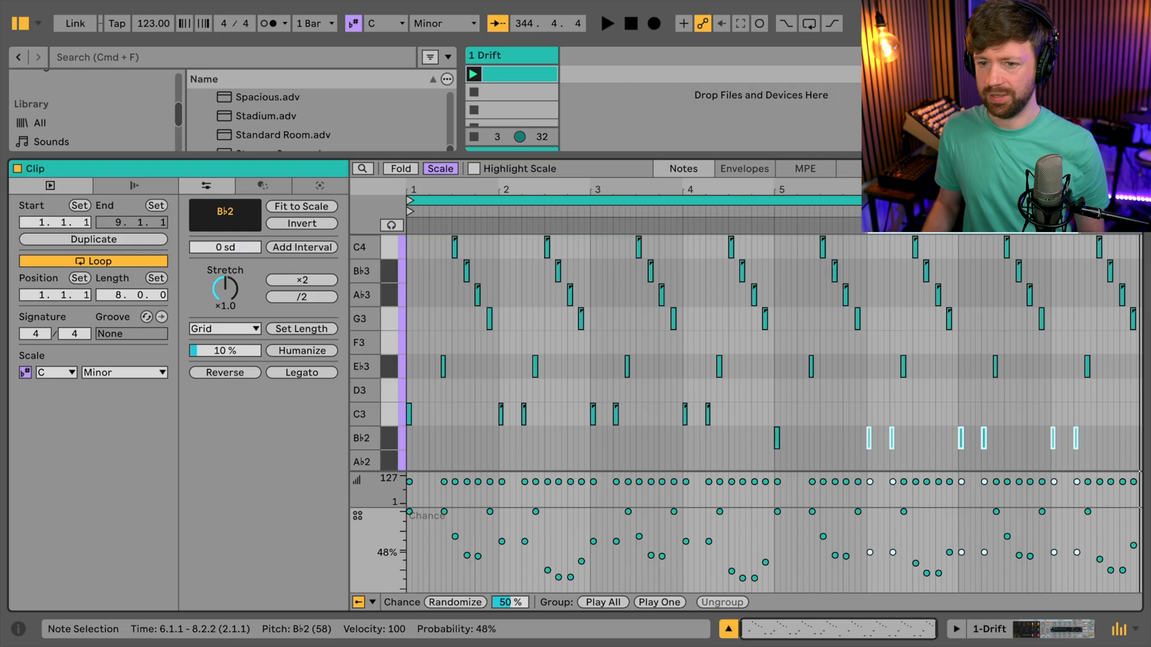
- Play the clip to audition the added C3 and B♭2 notes, then stop playback
click(758, 367)
key(space)
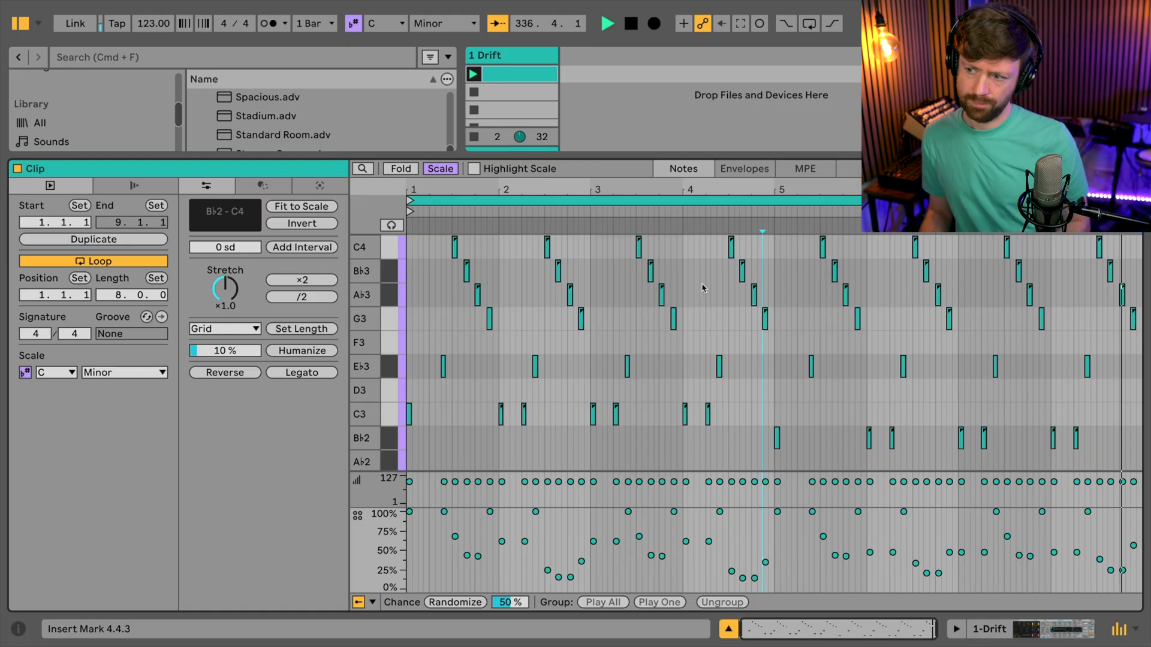
key(space)
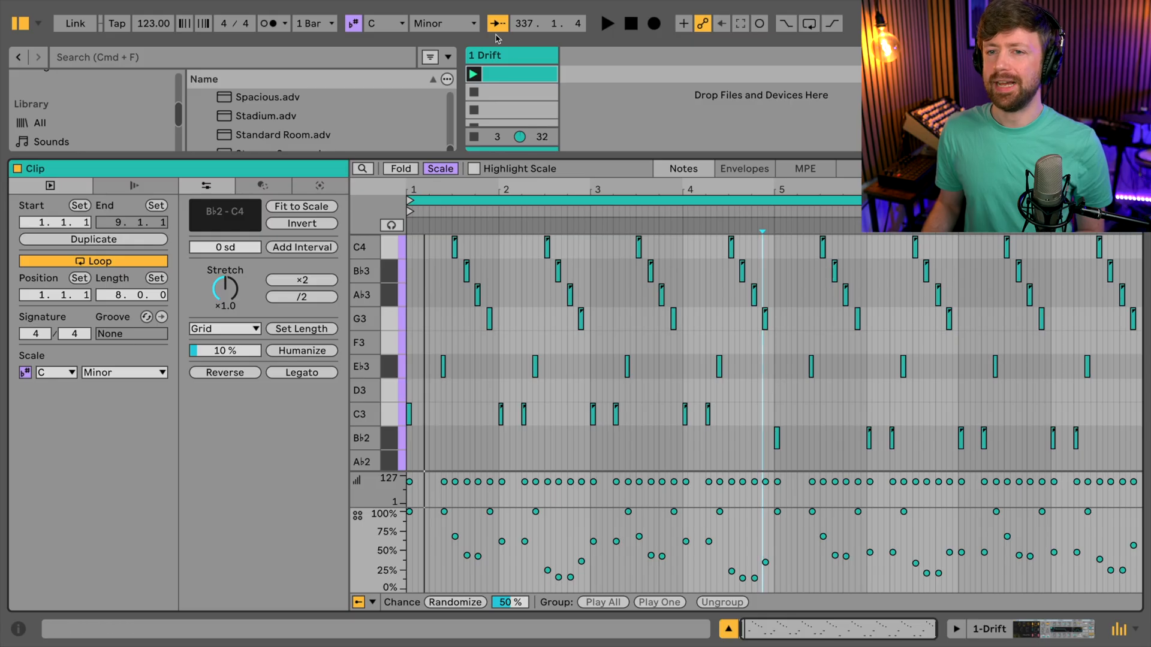
- Show the Drift device, start playback and sweep its filter frequency down, up to 3.86 kHz and back down to 34.6 Hz
double_click(496, 59)
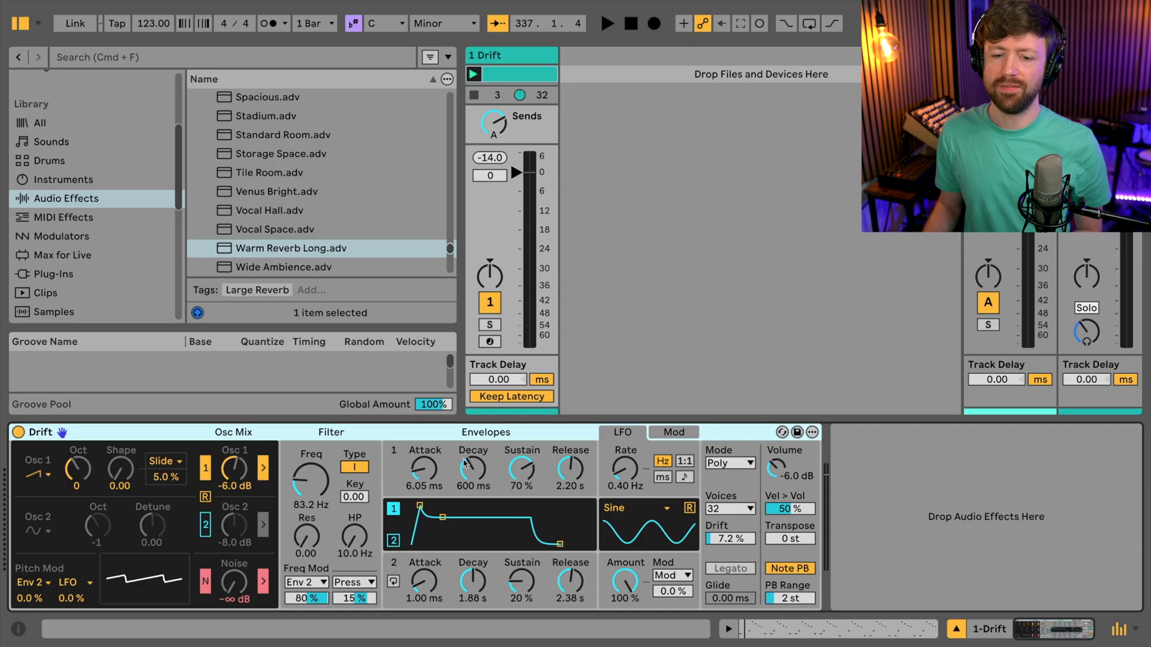
key(space)
drag(321, 469, 320, 488)
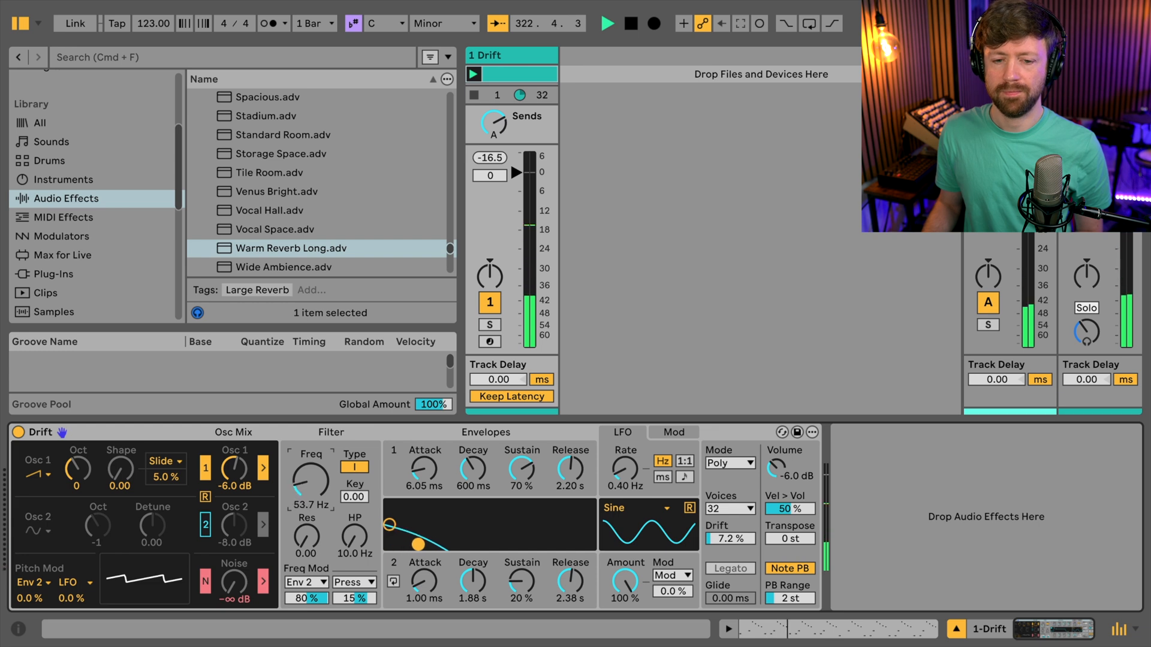
drag(320, 488, 321, 441)
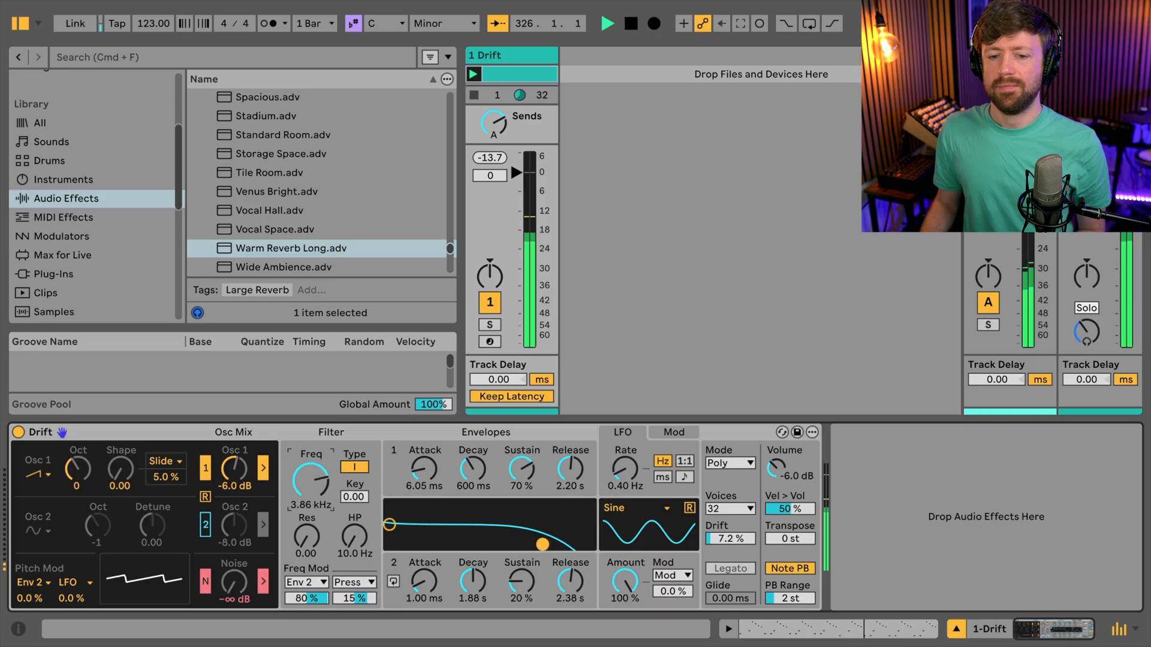
drag(321, 433, 321, 460)
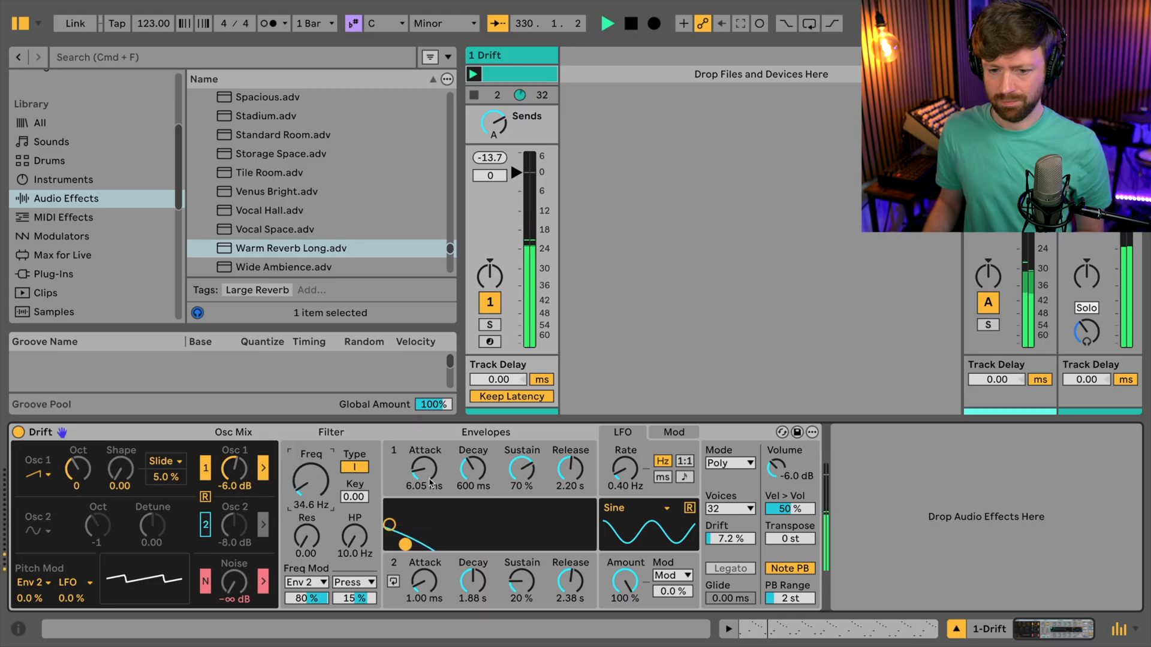
- Set Drift's envelope 1 attack to 68.3 ms and its filter frequency to 223 Hz during playback
click(414, 465)
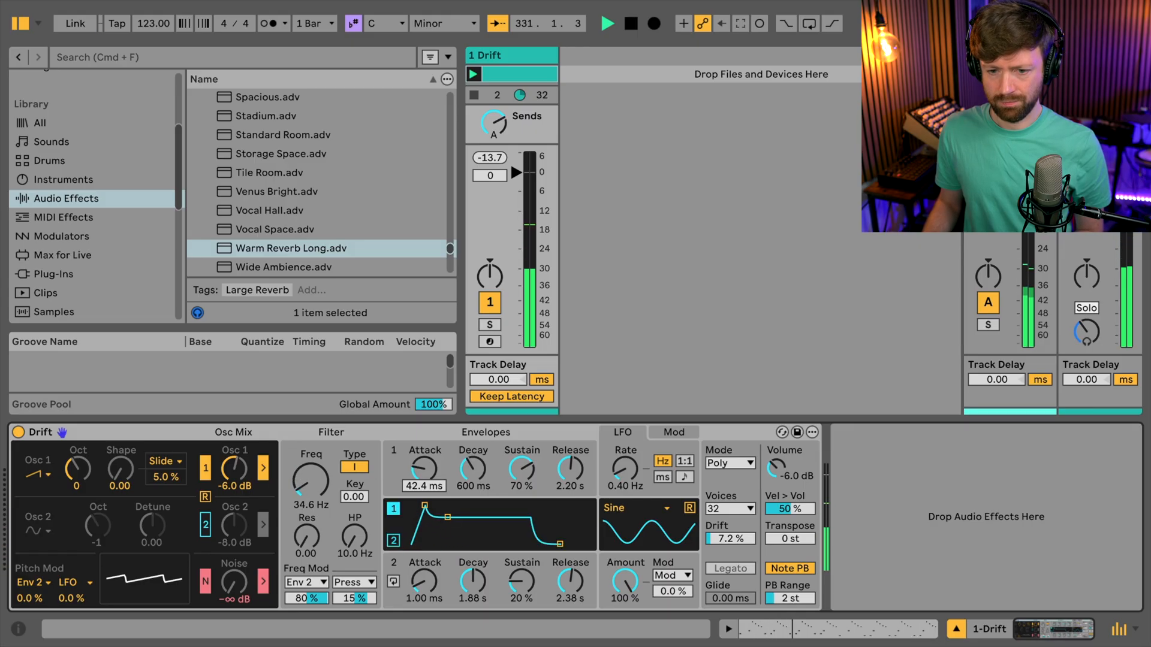
drag(423, 469, 423, 466)
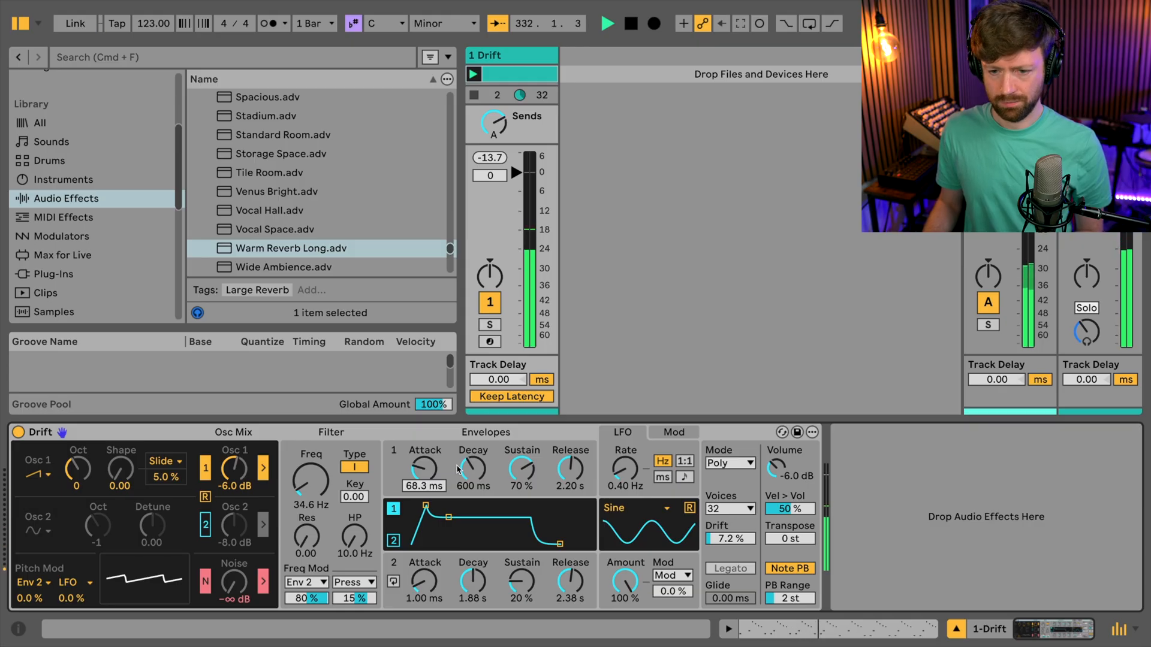
click(311, 480)
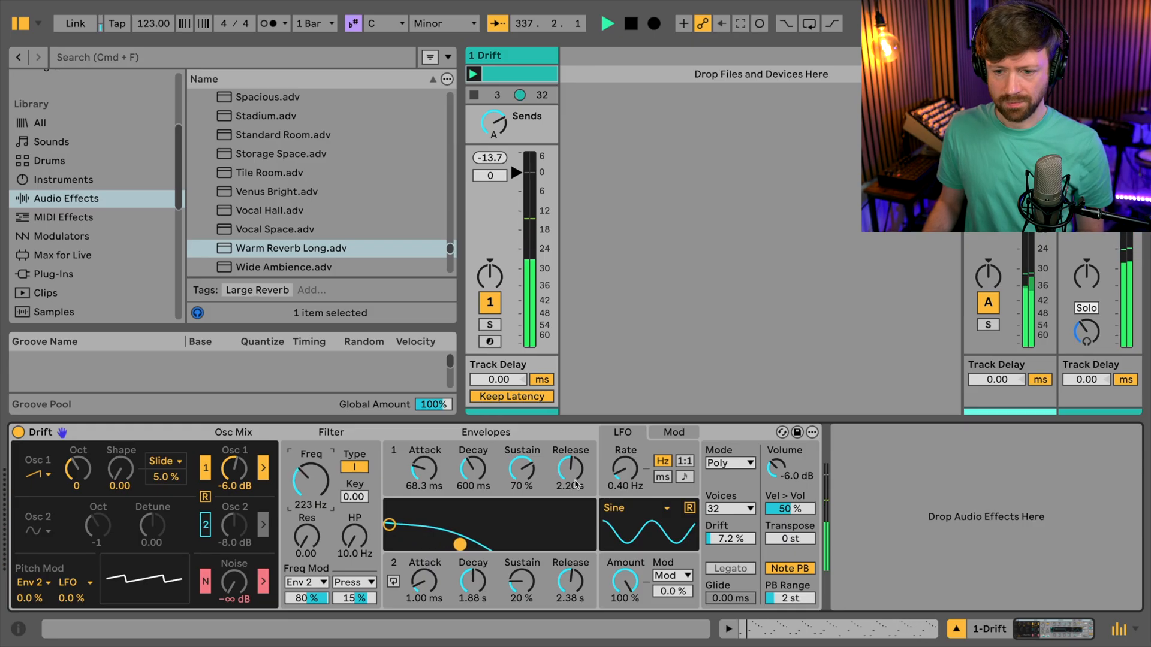
- Lengthen the release of Drift's envelope 1 to 8.22 s and of envelope 2 to 8.90 s
click(562, 483)
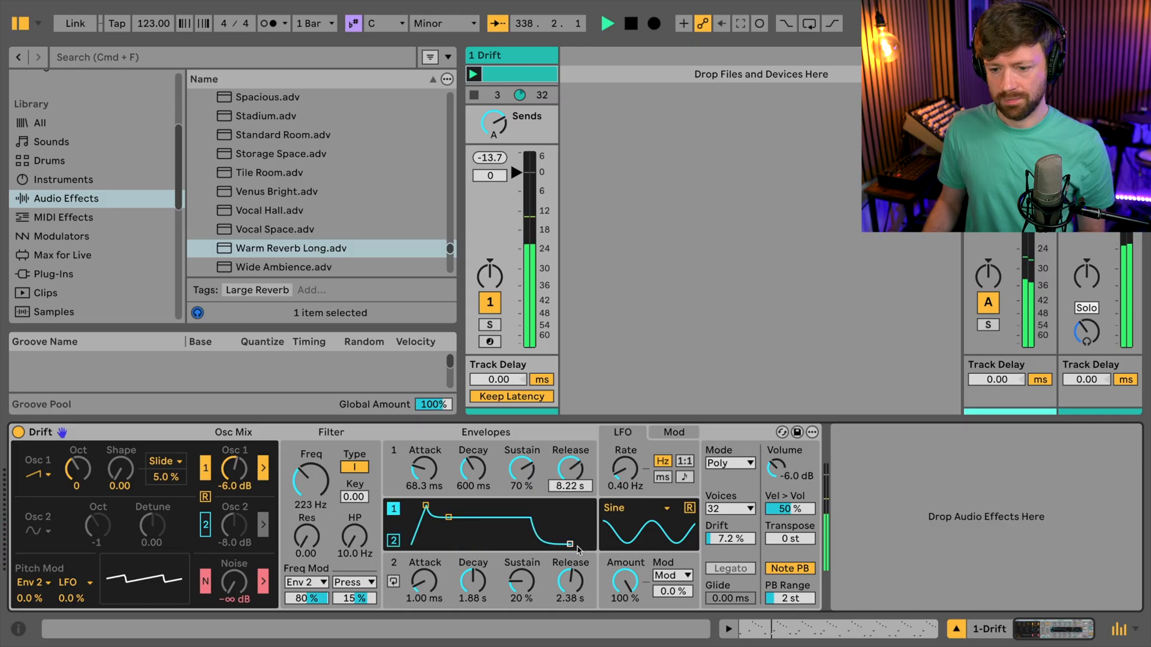
click(576, 568)
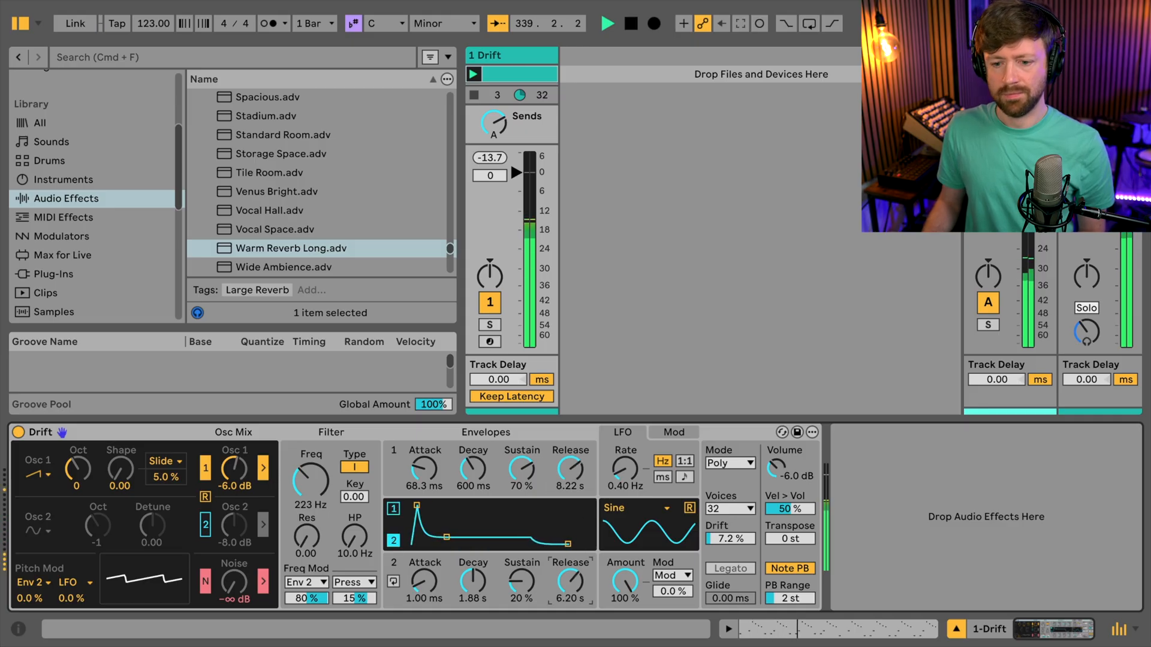
- Raise Drift's filter frequency to 1.16 kHz and shorten the envelope 1 attack to 1.02 ms
drag(324, 491, 324, 468)
drag(424, 469, 424, 485)
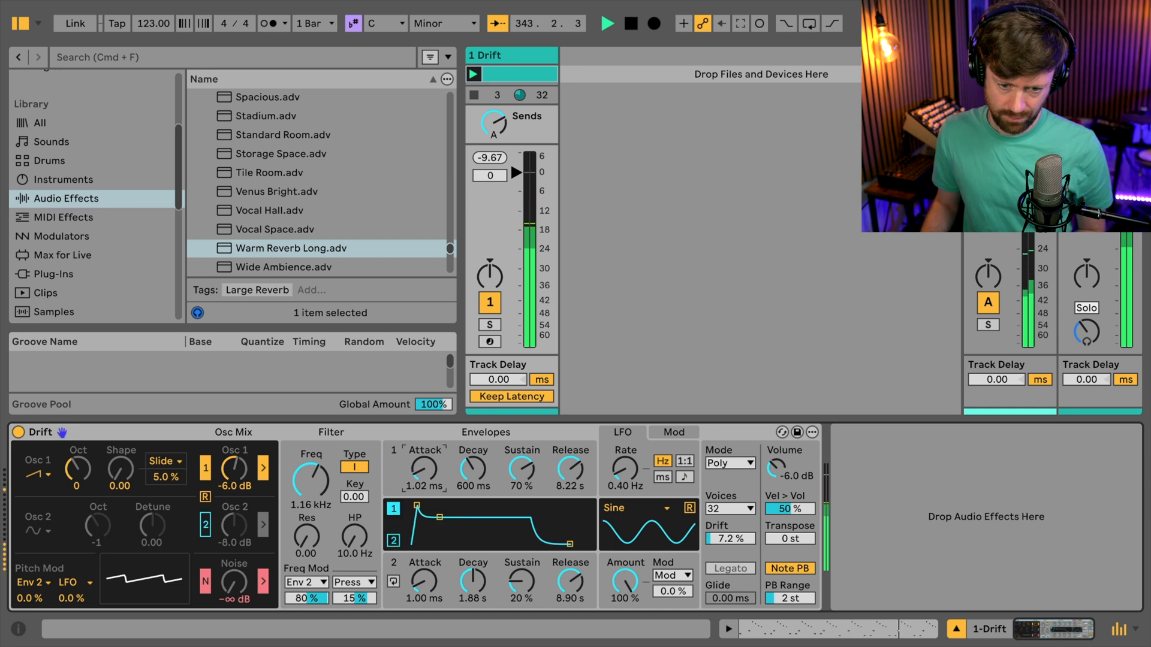